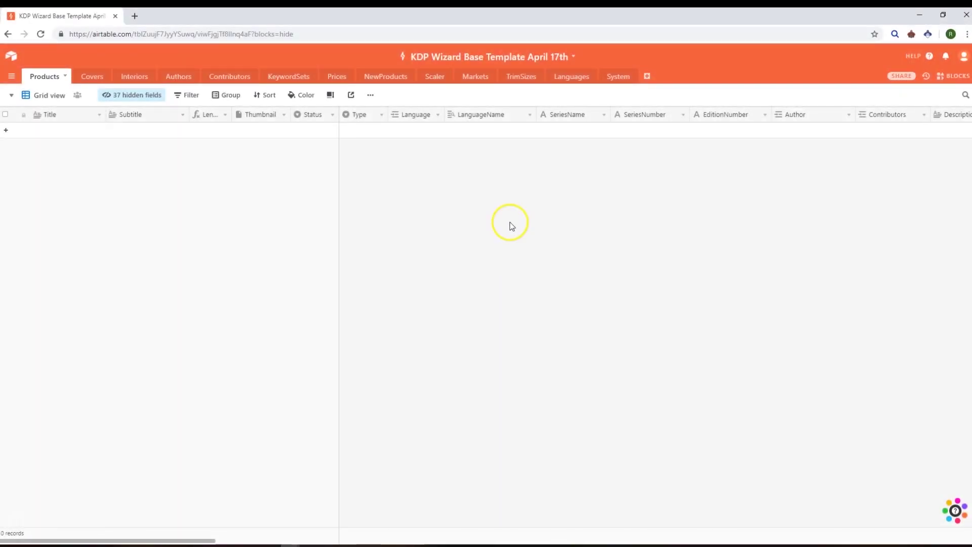
Step: Add the April 17th template base to KDP Wizard from its API documentation, then return to Products
left_click(911, 57)
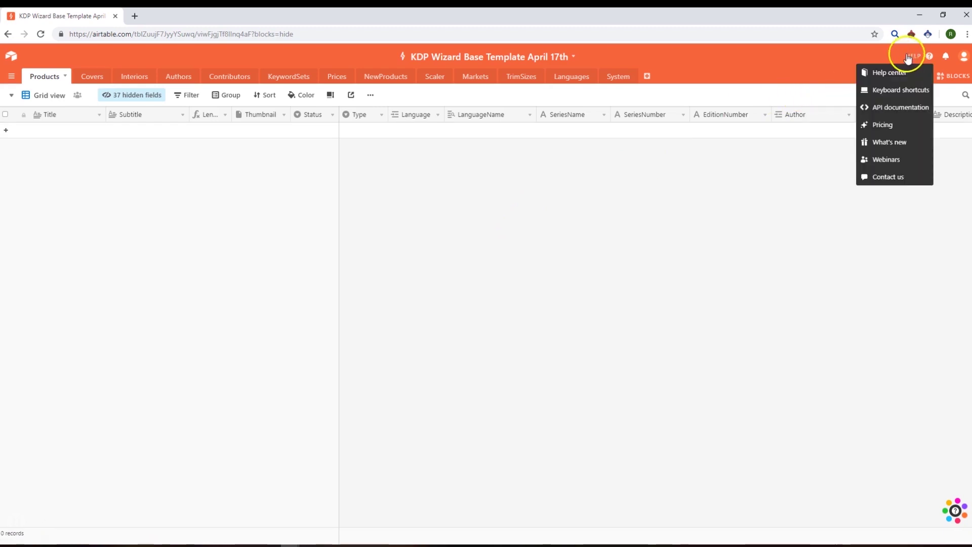
left_click(877, 105)
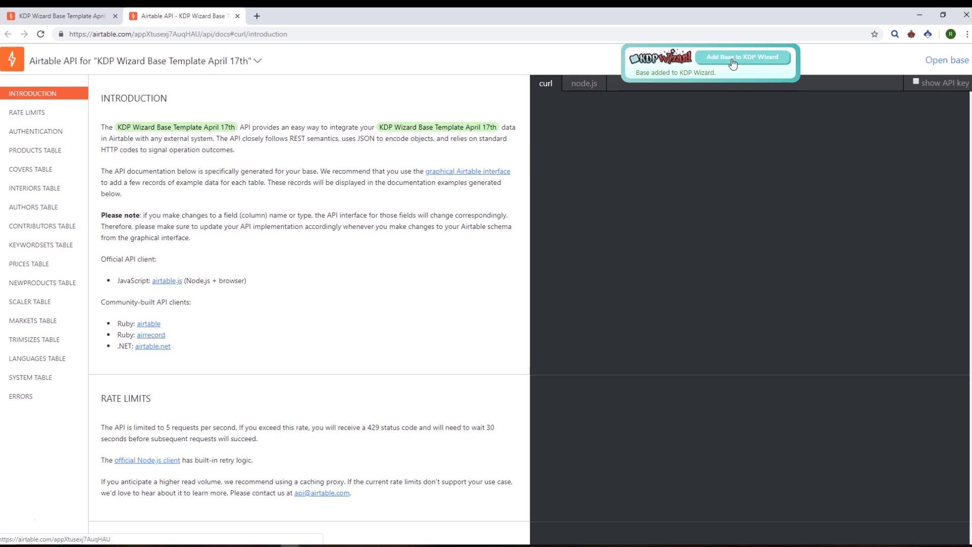
left_click(30, 473)
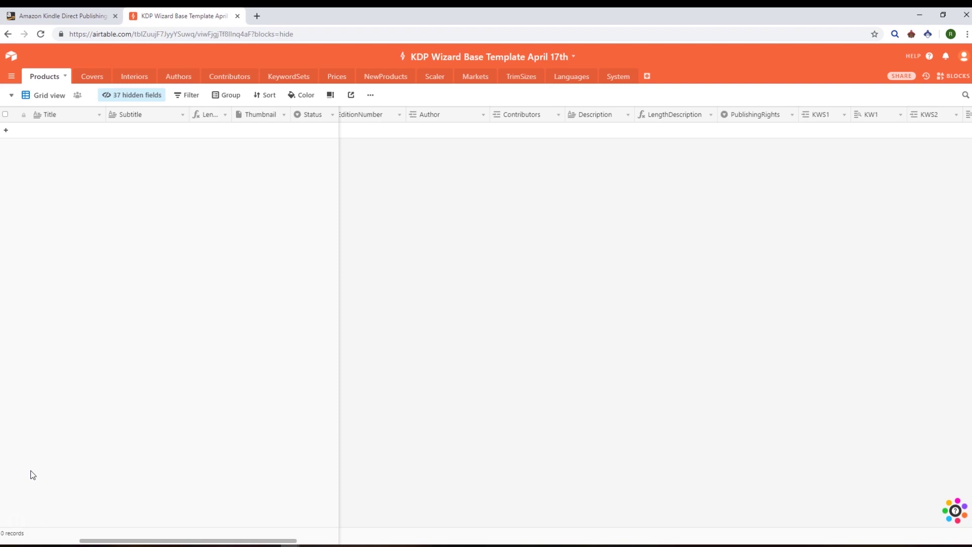
Step: On the KDP bookshelf, make 'KDP Wizard Base Template April 17th' the active base and select the create count of 3
left_click(75, 416)
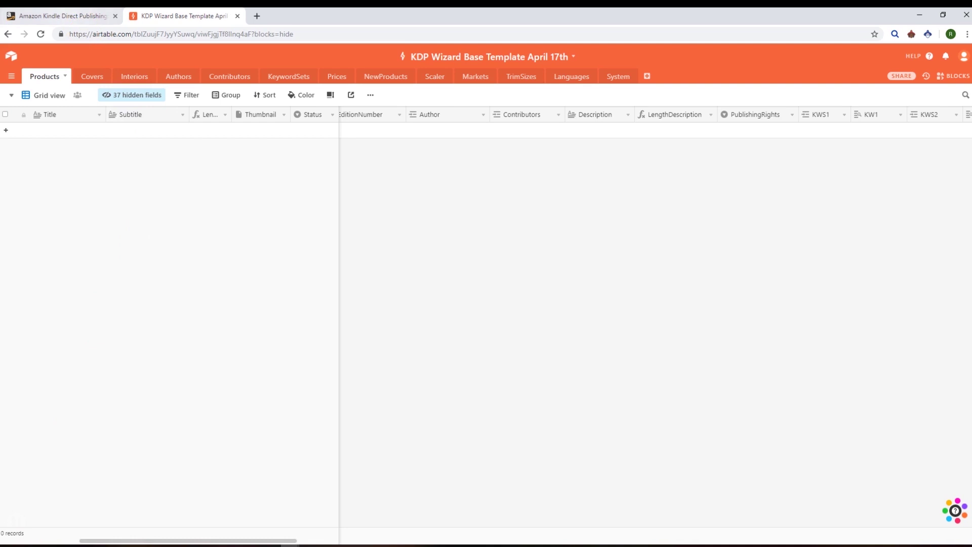
left_click(64, 15)
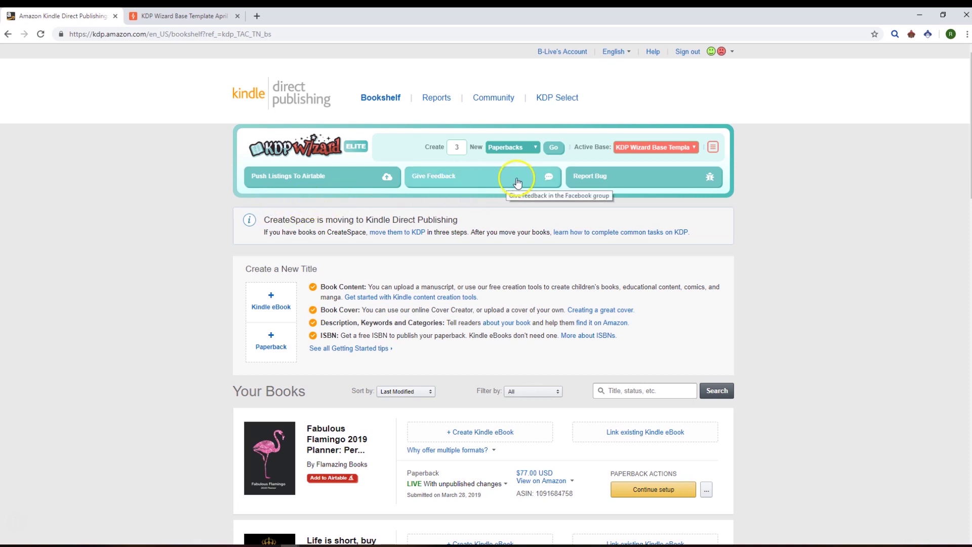
left_click(638, 147)
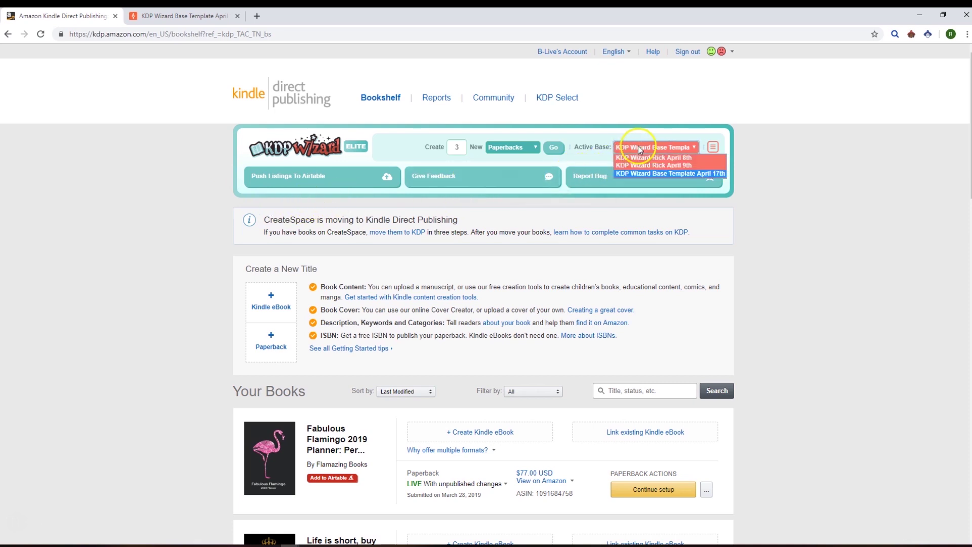
left_click(659, 174)
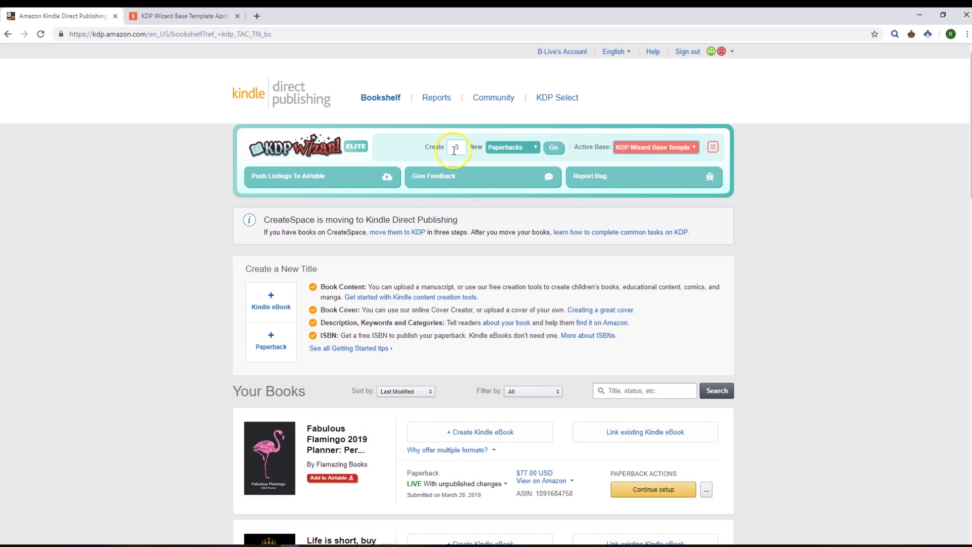
double_click(457, 147)
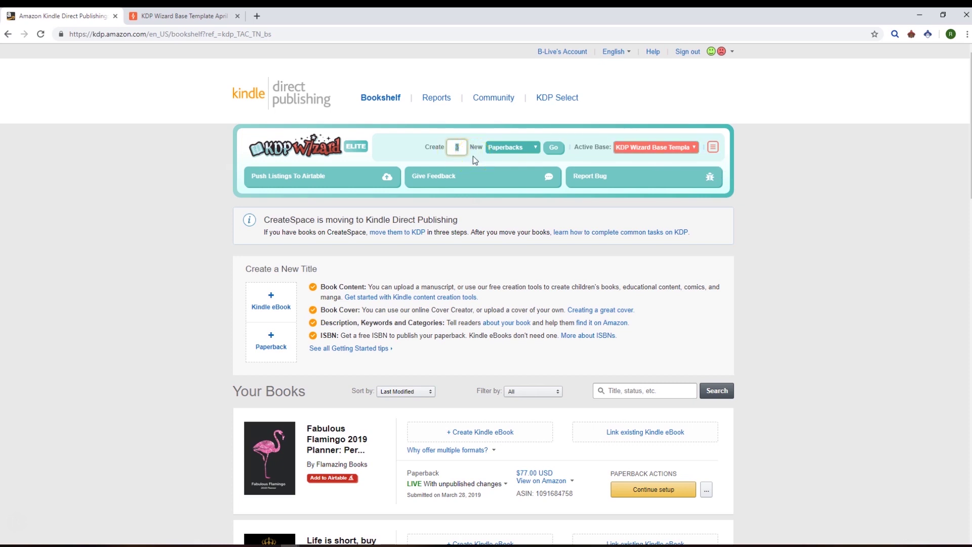
Step: Create five new paperback setups, then two new Kindle eBook setups
left_click(555, 148)
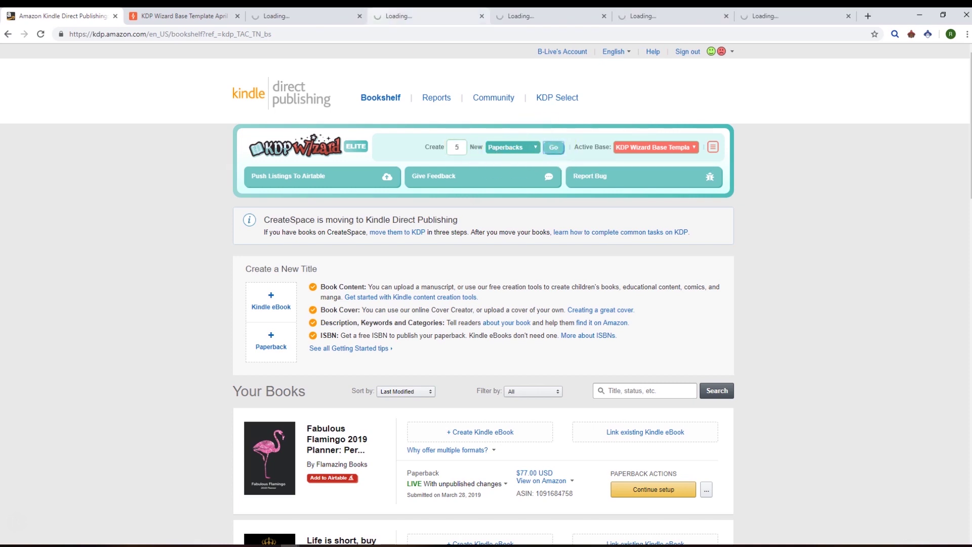
left_click(506, 148)
left_click(499, 167)
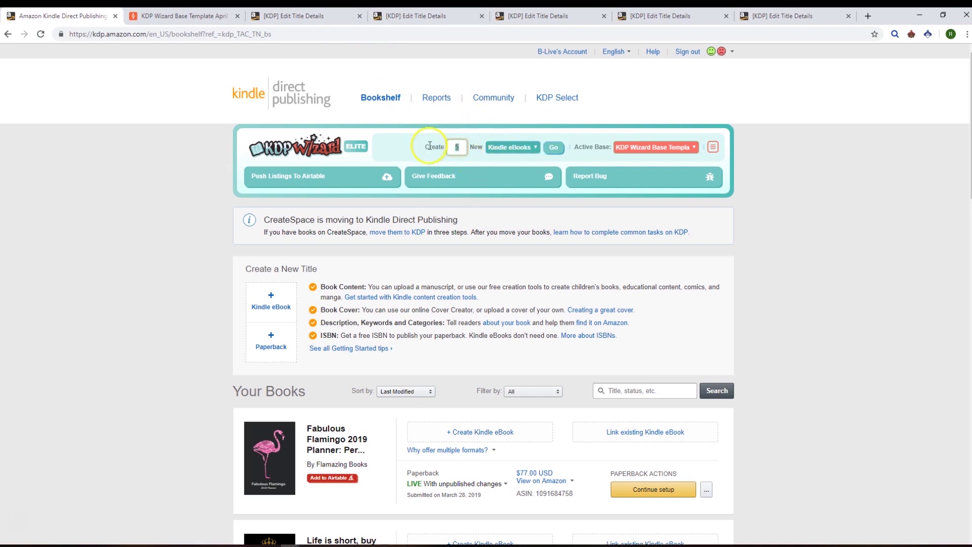
type("2")
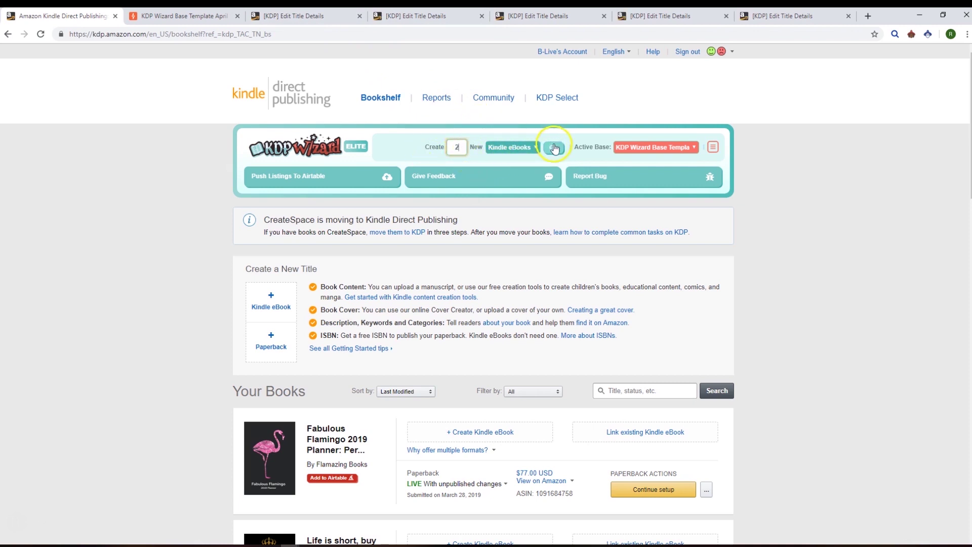
left_click(554, 147)
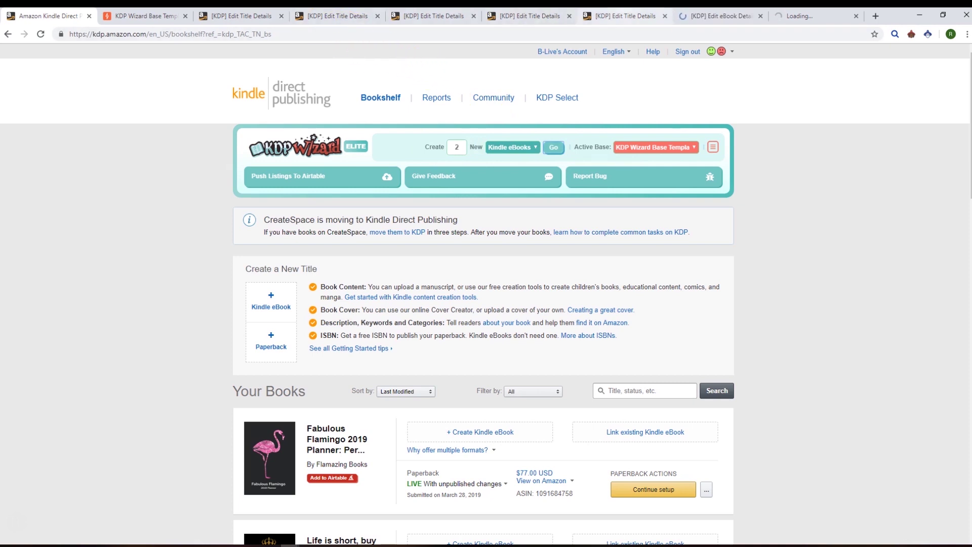
Step: Close all the new KDP setup tabs to the right of Airtable and return to the bookshelf
left_click(722, 12)
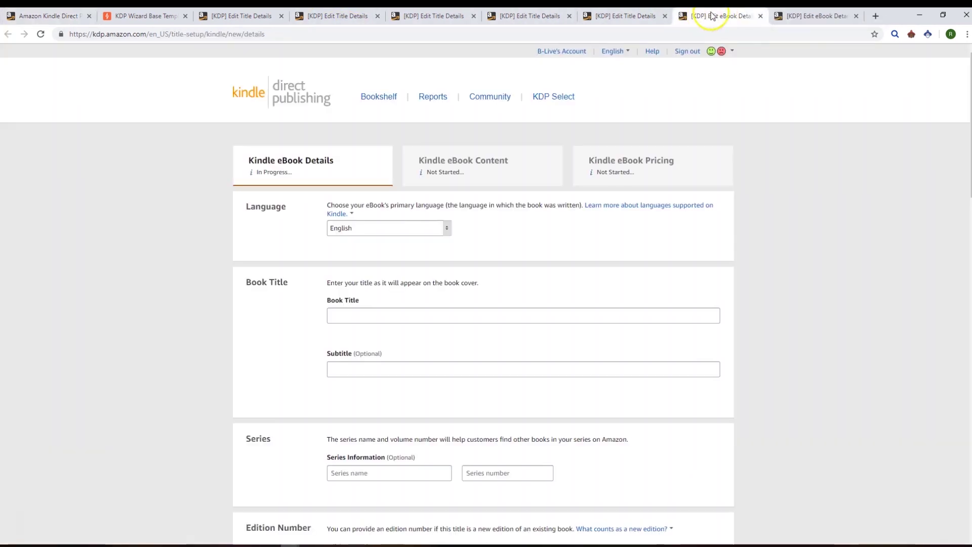
left_click(143, 18)
right_click(144, 18)
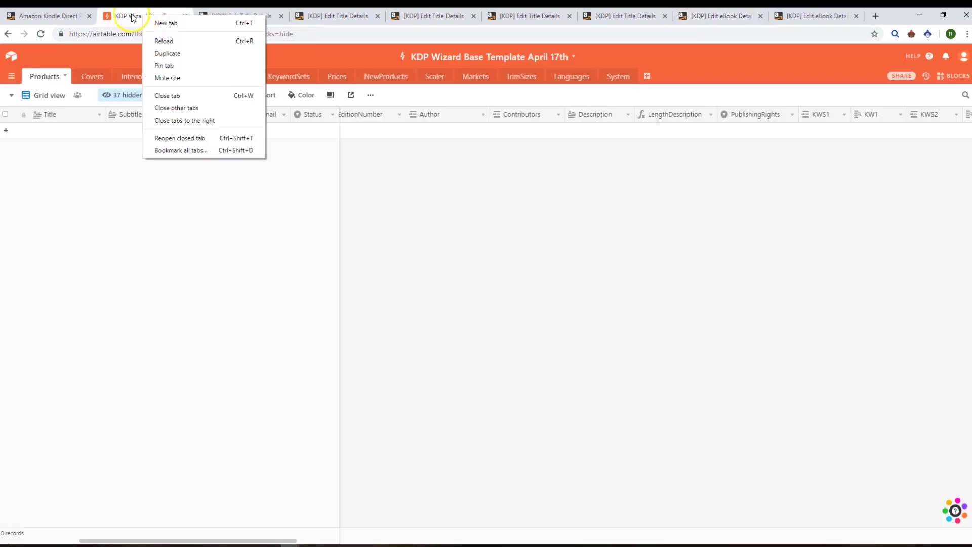
left_click(195, 119)
key("ctrl+1")
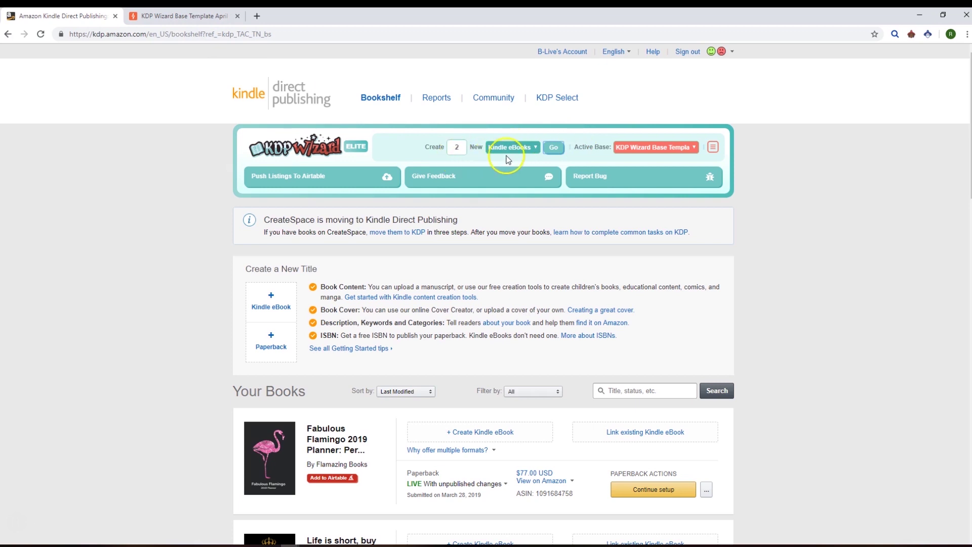
left_click(712, 147)
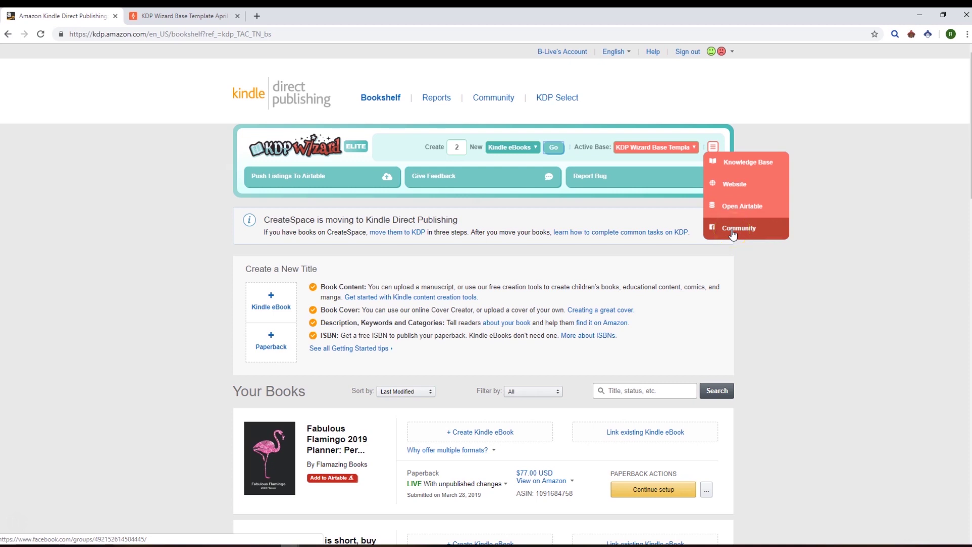
Step: Open the Freshdesk 'Submit a ticket' bug form in its own tab, then return to the KDP bookshelf
left_click(607, 181)
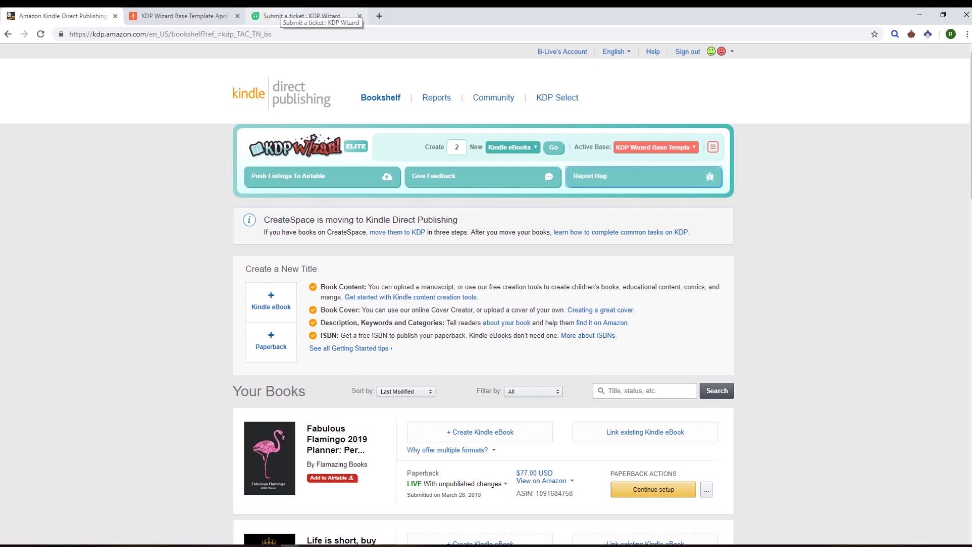
left_click(299, 15)
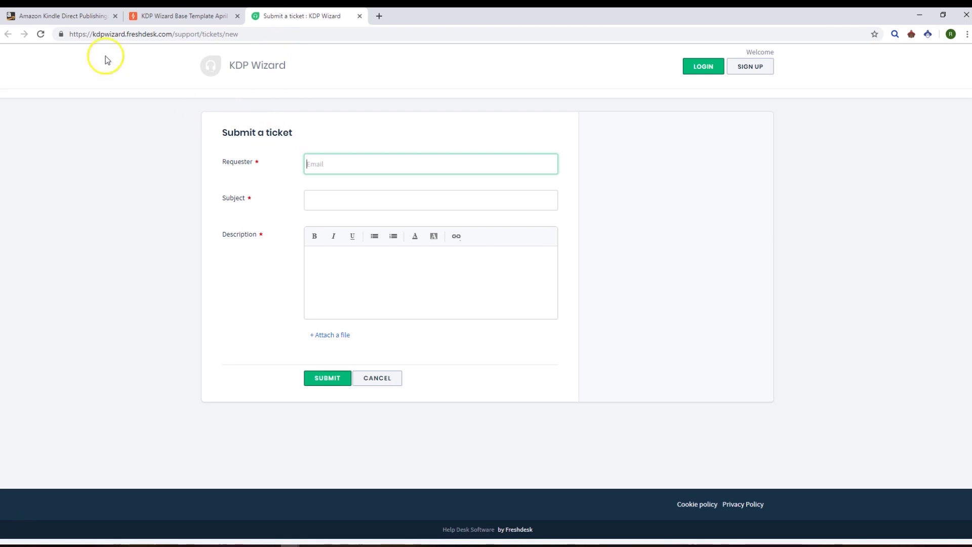
left_click(76, 15)
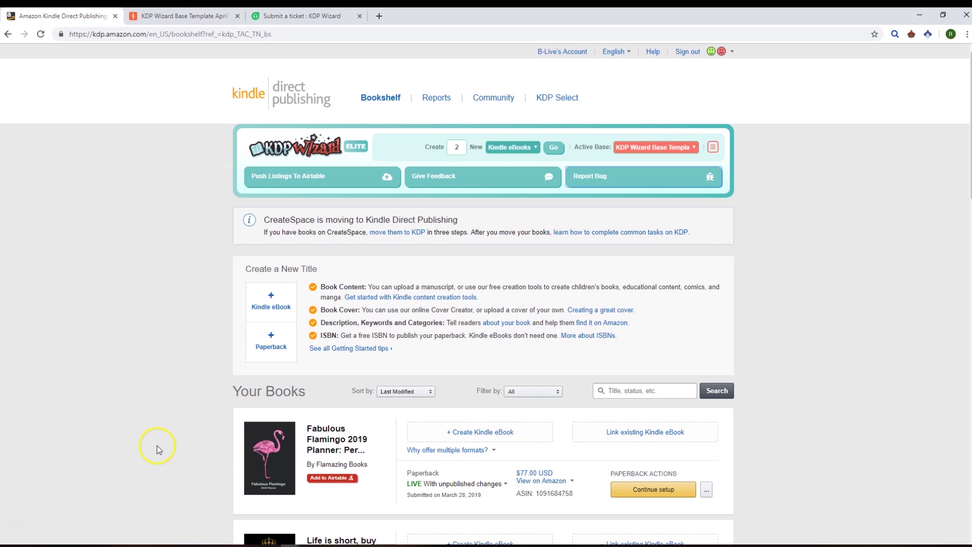
scroll(156, 447, "down", 5)
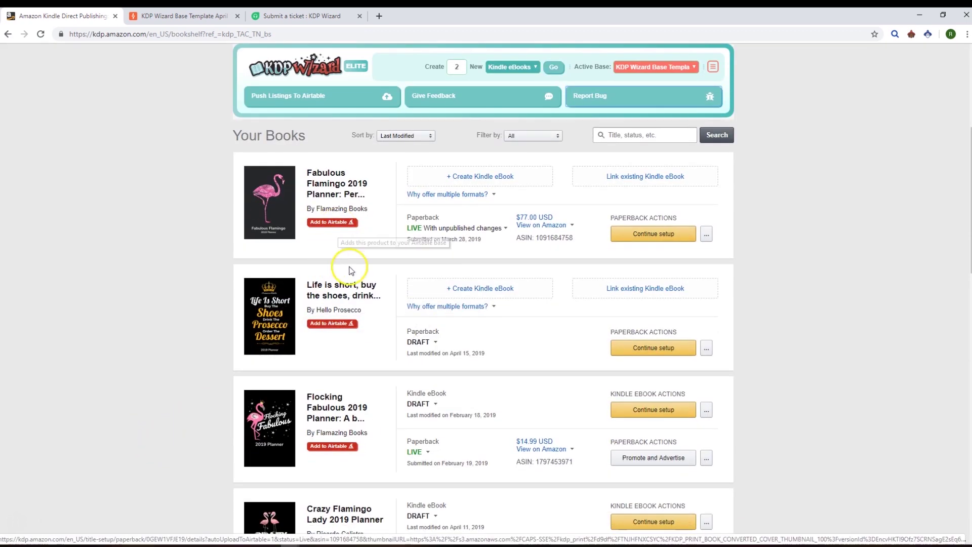
left_click(336, 323)
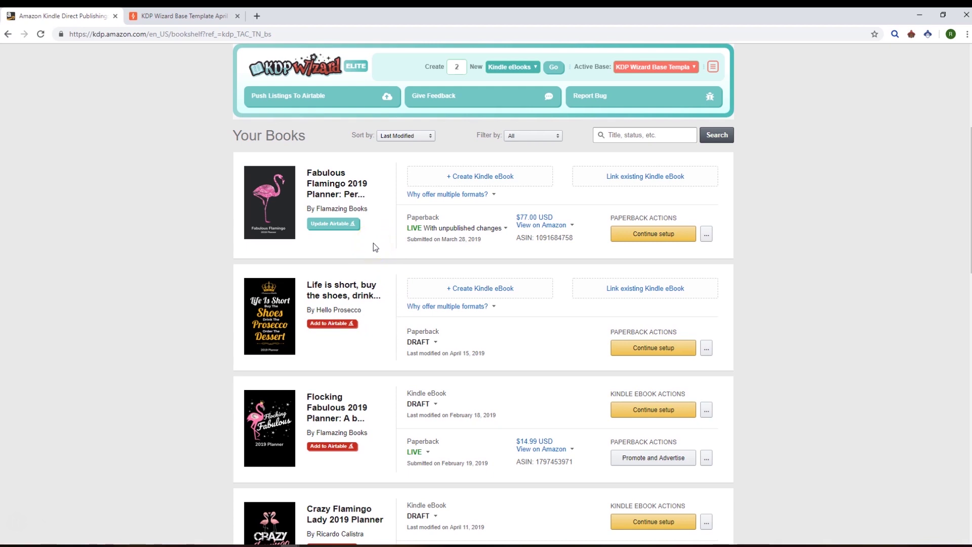
left_click(335, 225)
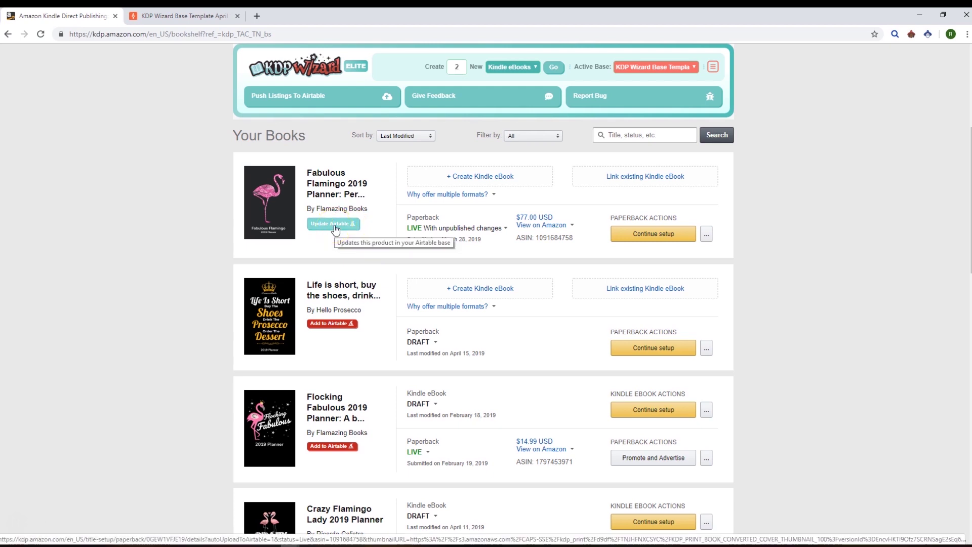
left_click(335, 229)
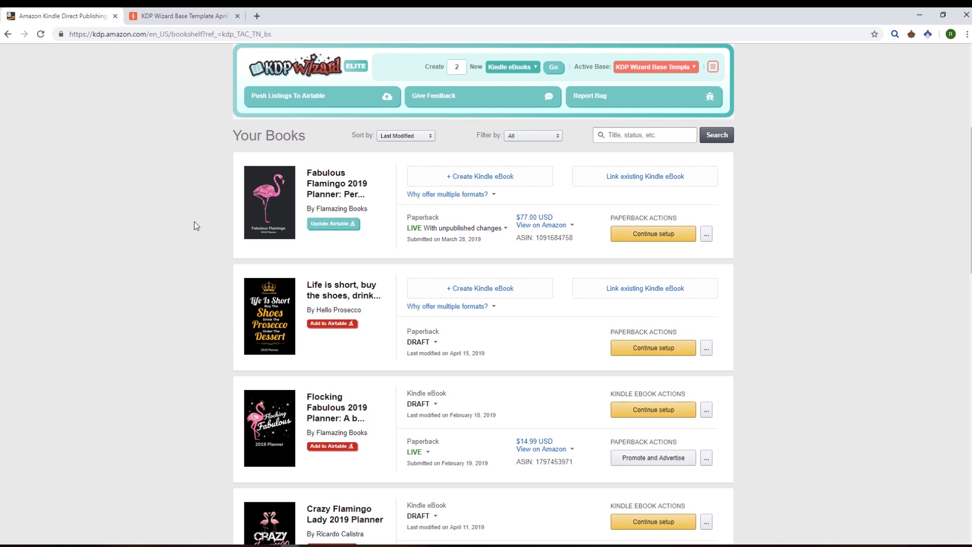
scroll(185, 218, "up", 5)
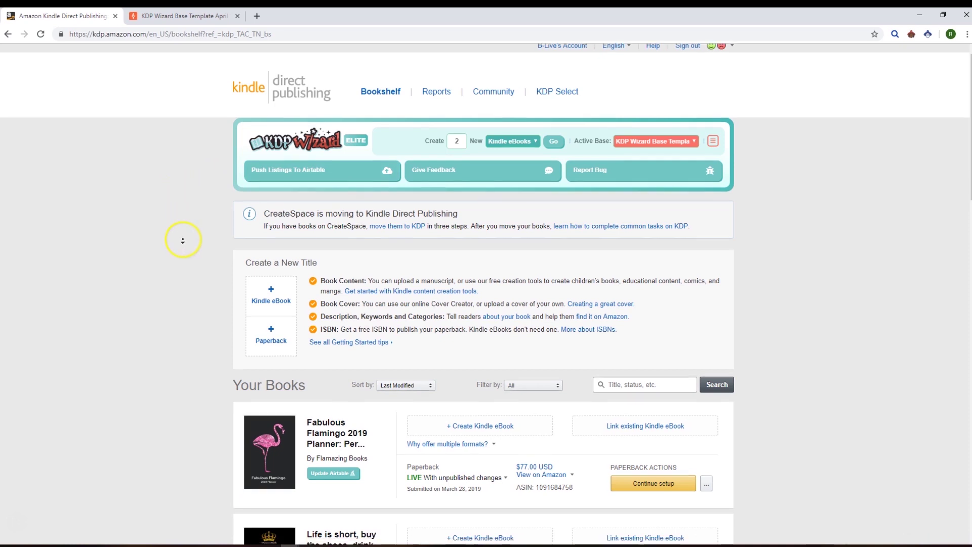
scroll(182, 240, "down", 5)
scroll(178, 243, "down", 1)
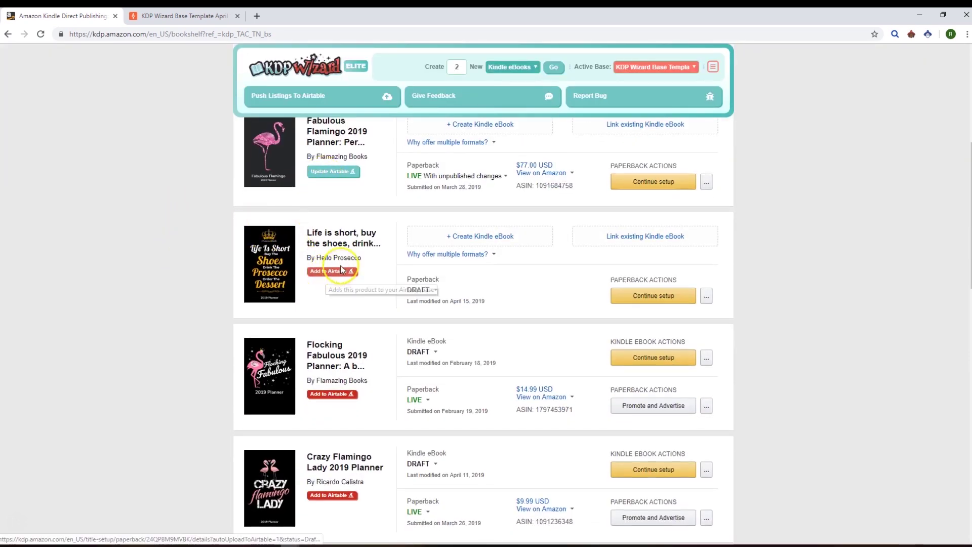
Step: Update Fabulous Flamingo and push all bookshelf listings to Airtable, then switch to the Airtable base
left_click(342, 179)
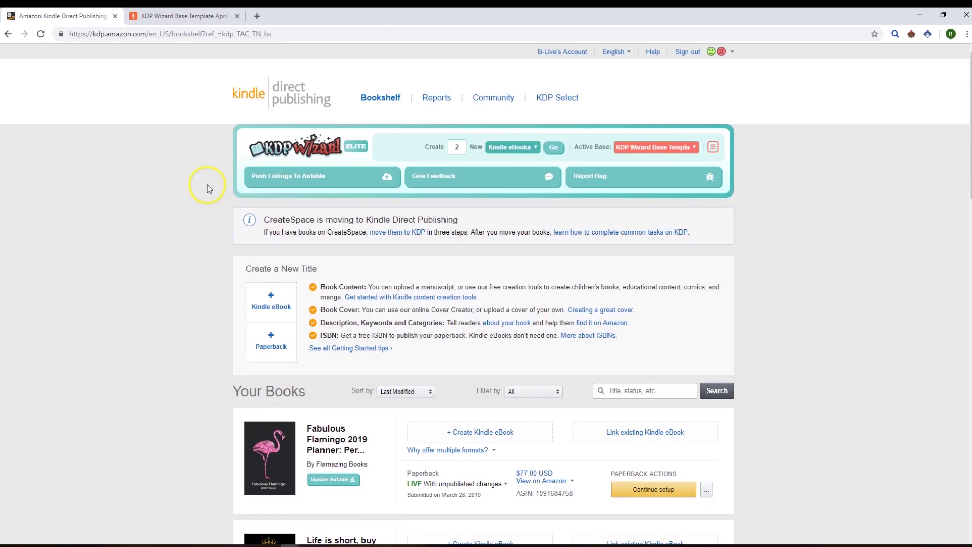
left_click(278, 181)
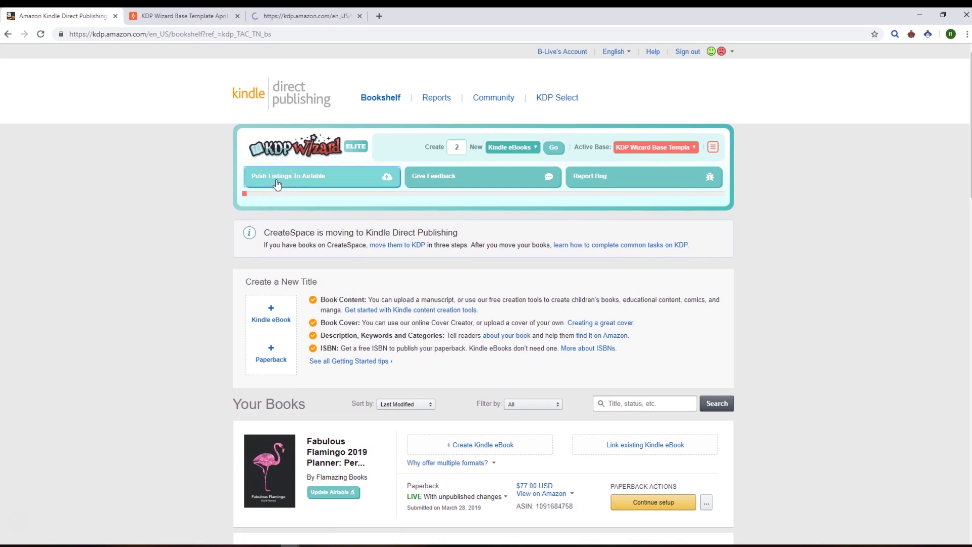
left_click(283, 152)
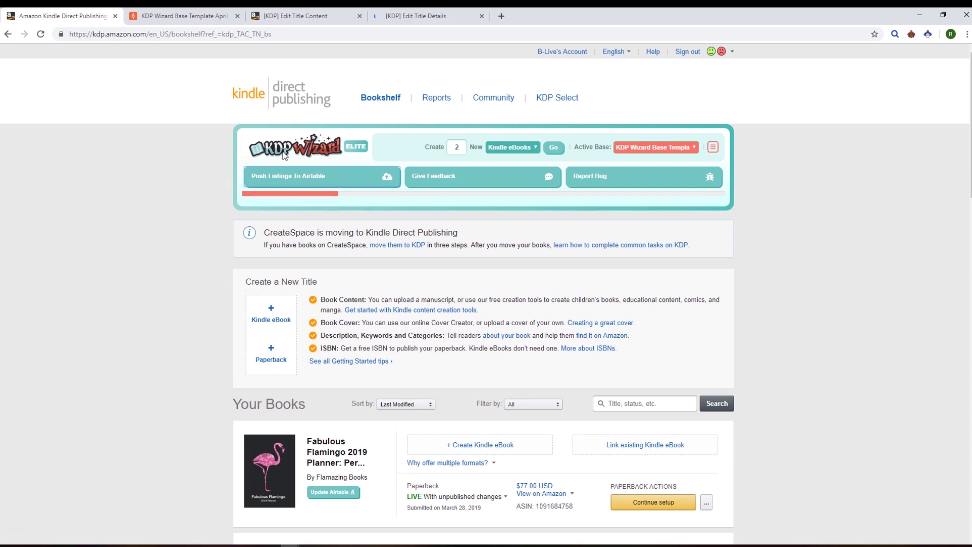
left_click(186, 17)
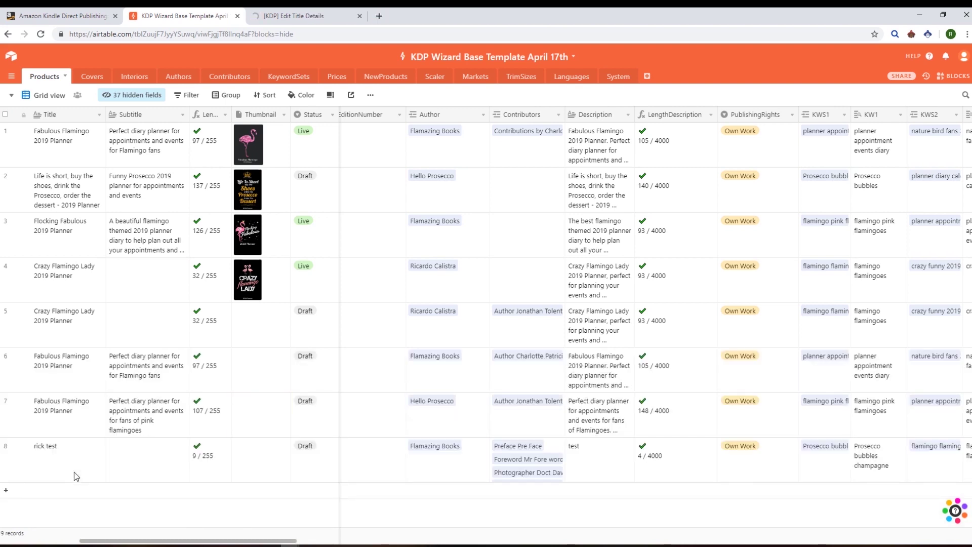
Step: Scroll through the imported Products rows to inspect their keyword and file columns
scroll(81, 481, "down", 2)
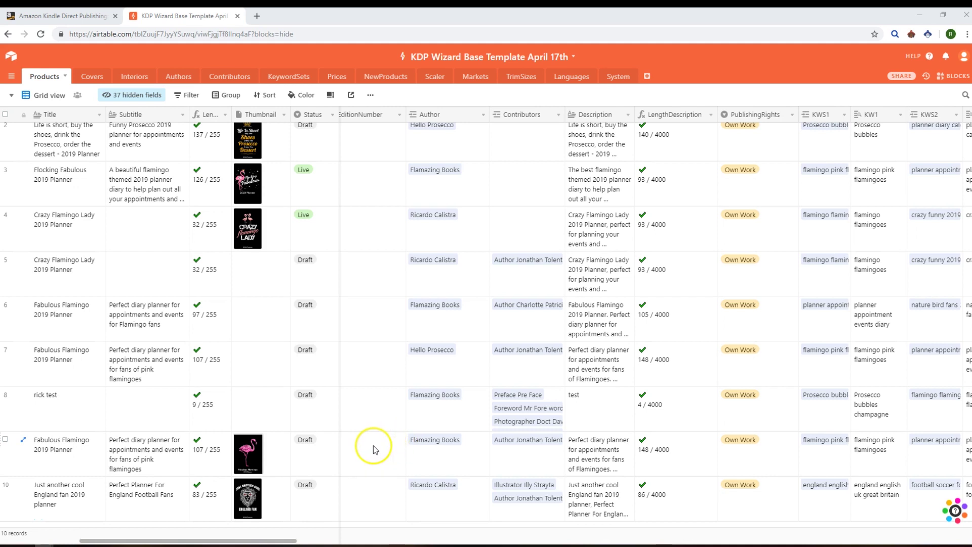
scroll(372, 445, "up", 1)
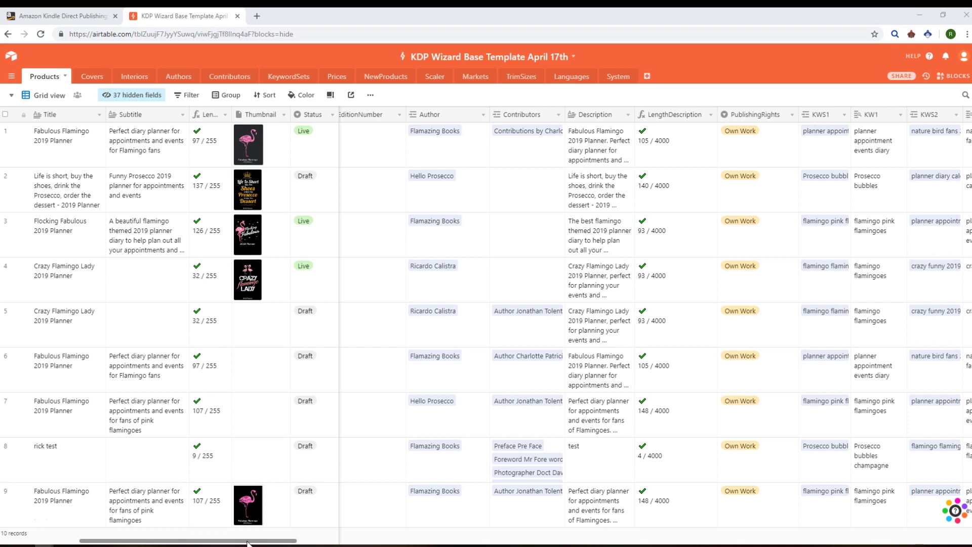
left_click_drag(248, 542, 346, 534)
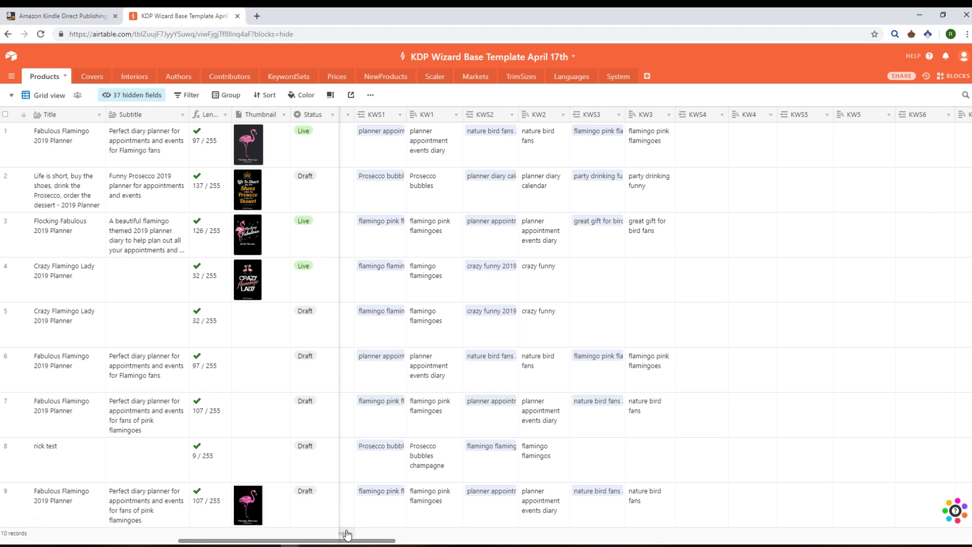
left_click_drag(347, 534, 708, 516)
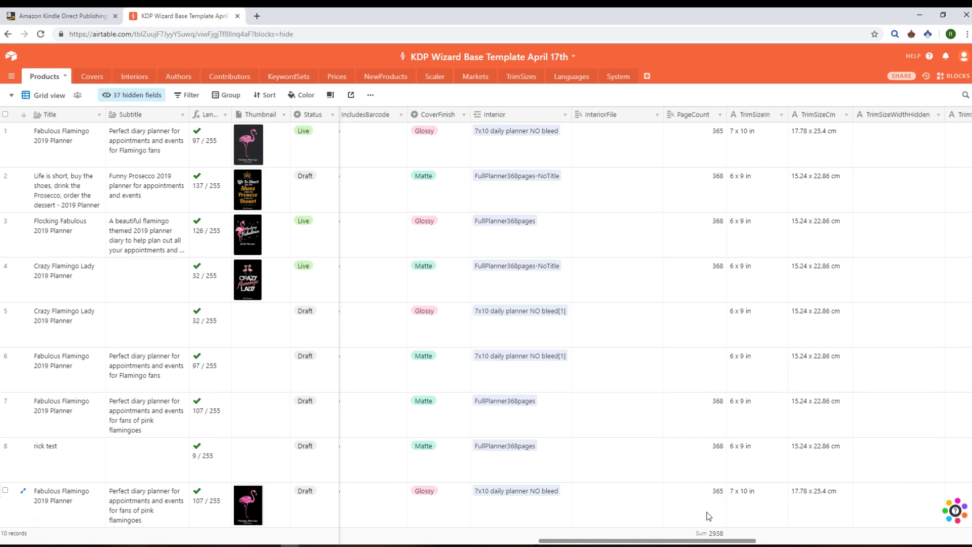
left_click_drag(708, 515, 98, 490)
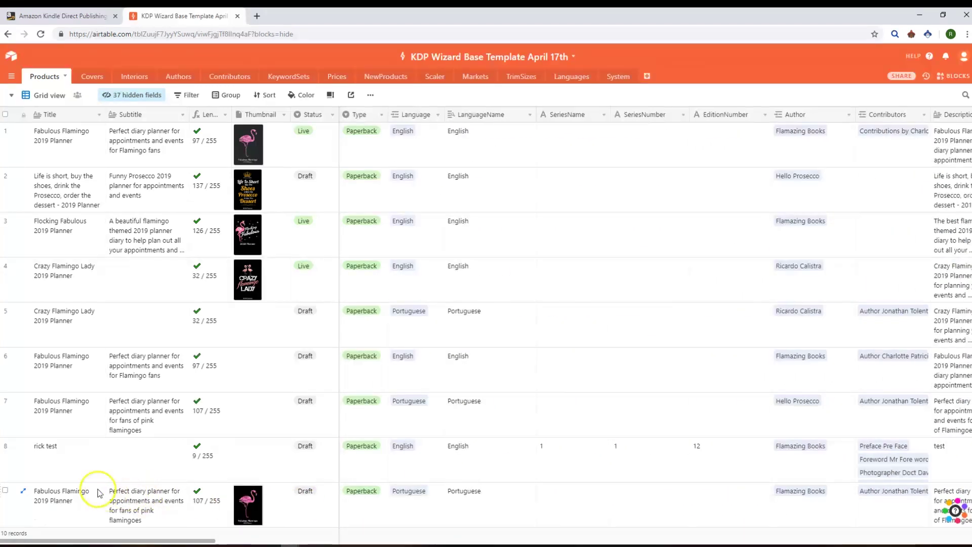
Step: Open the Covers table and inspect row 3's cover file name
left_click(93, 76)
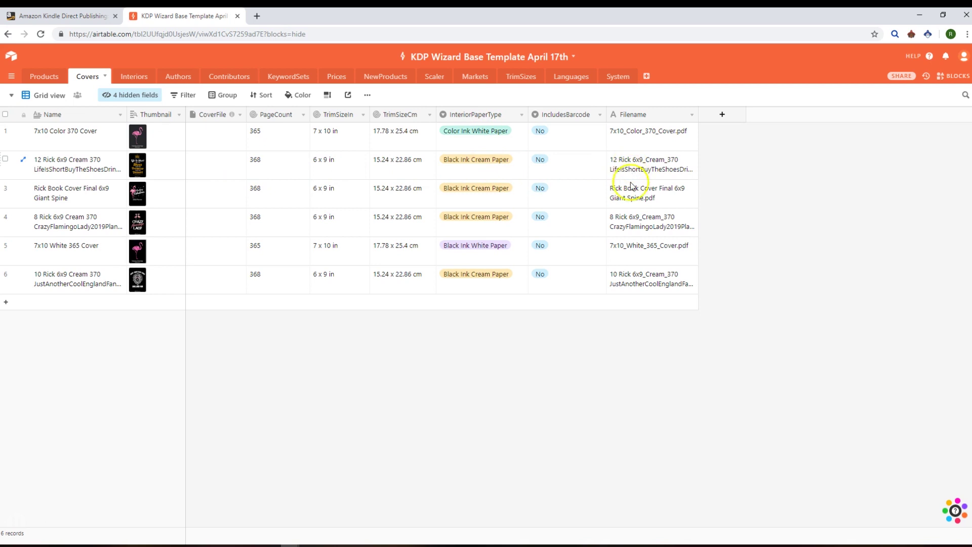
left_click(632, 199)
Step: Attach the Crazy Flamingo Lady, Life is short and England fan cover PDFs to CoverFile rows 4, 2 and 6
left_click(630, 225)
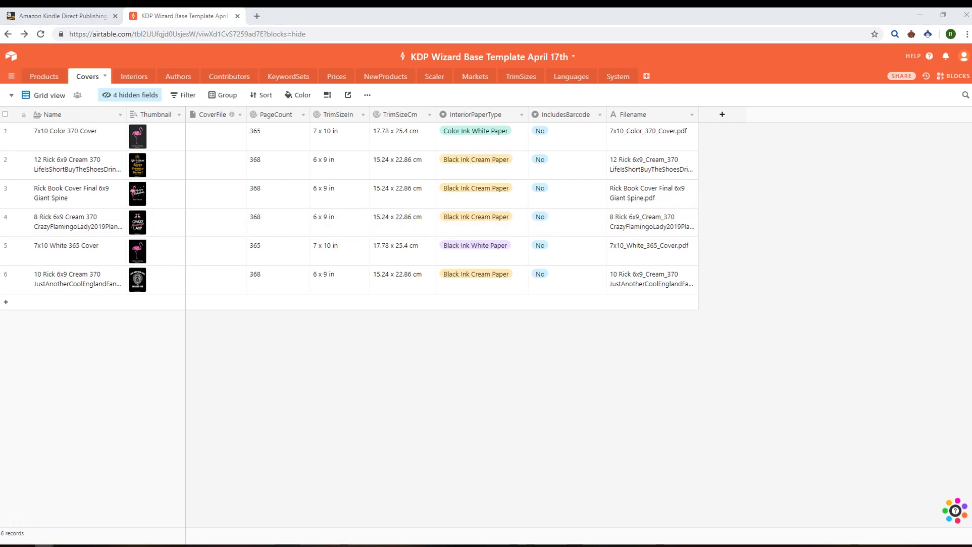
left_click_drag(971, 112, 664, 227)
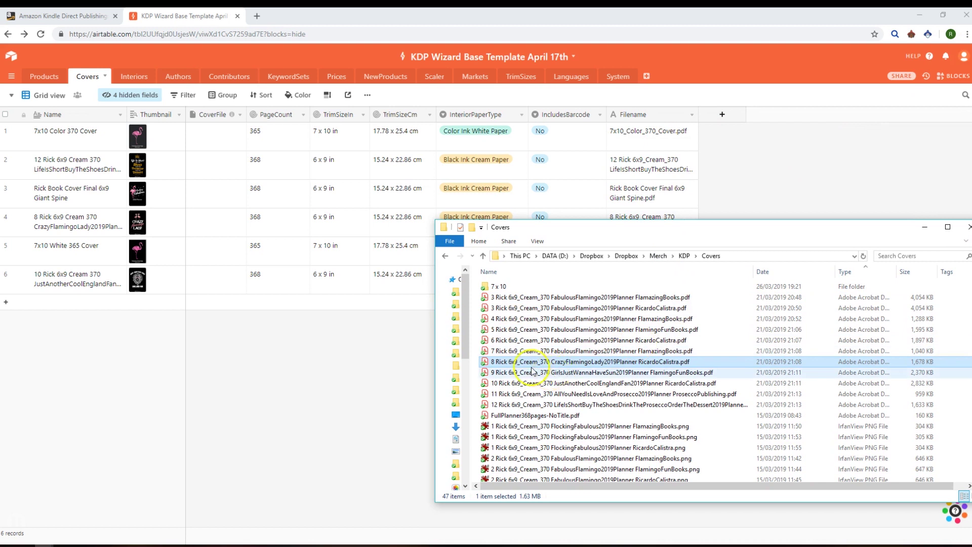
left_click_drag(523, 366, 207, 223)
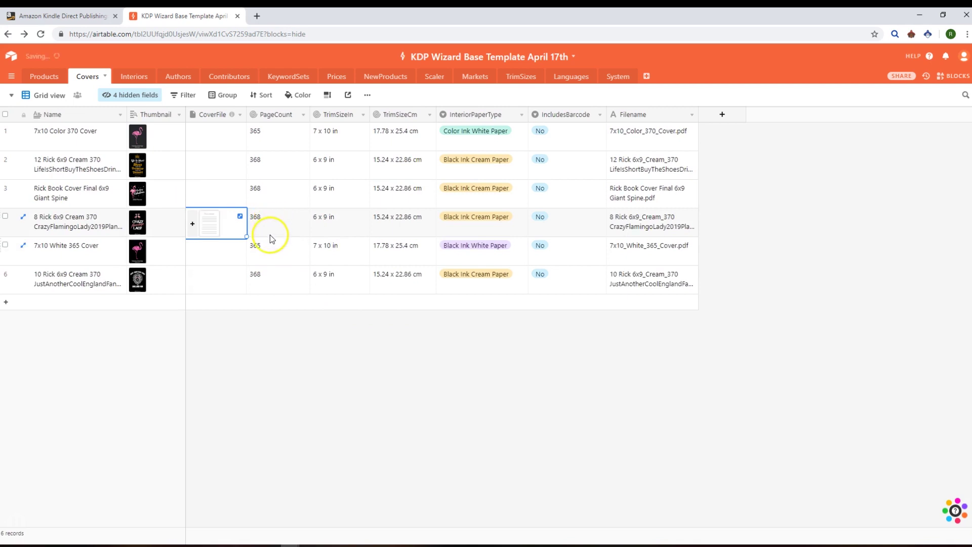
key("alt+Tab")
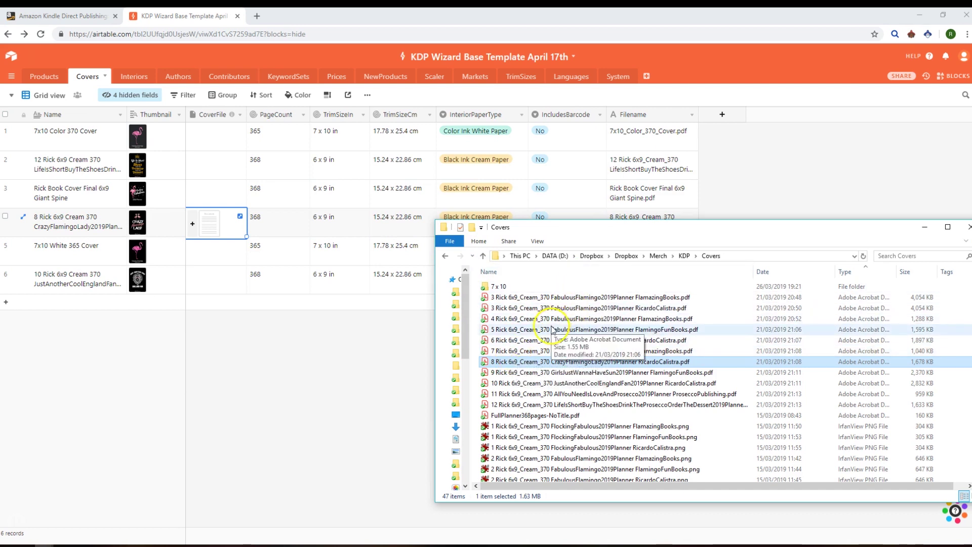
left_click_drag(511, 405, 218, 163)
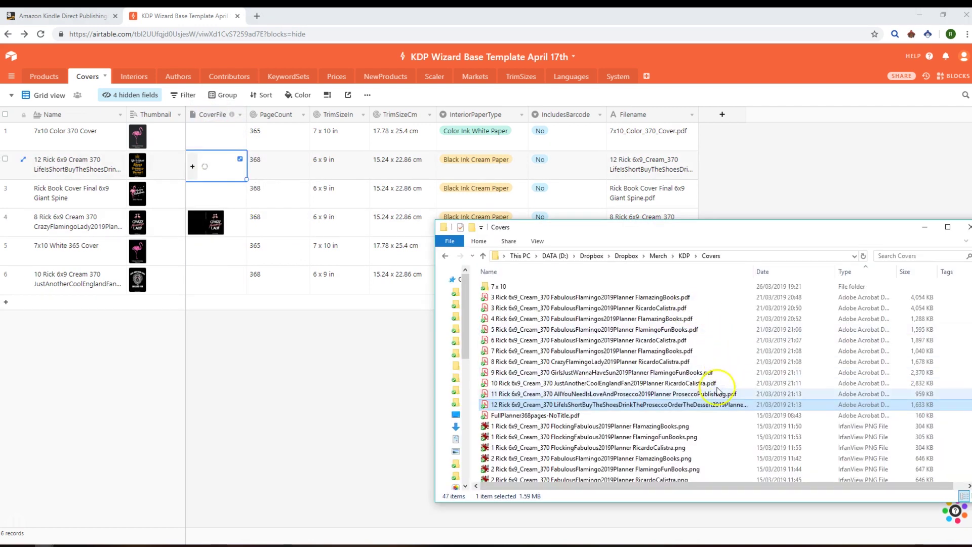
left_click_drag(684, 225, 836, 189)
left_click_drag(744, 341, 223, 276)
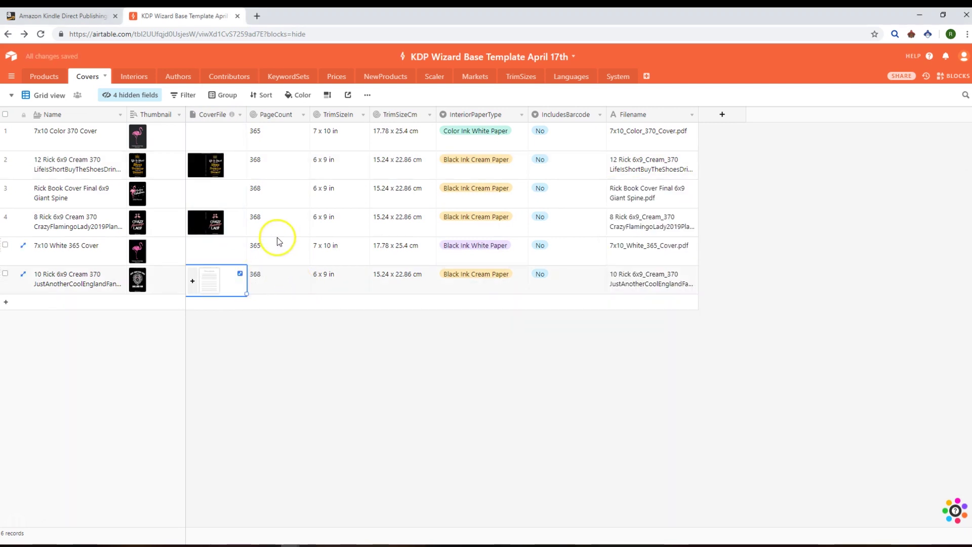
Step: Open the Interiors table, check row 2's interior file name, and position the interiors folder
left_click(131, 77)
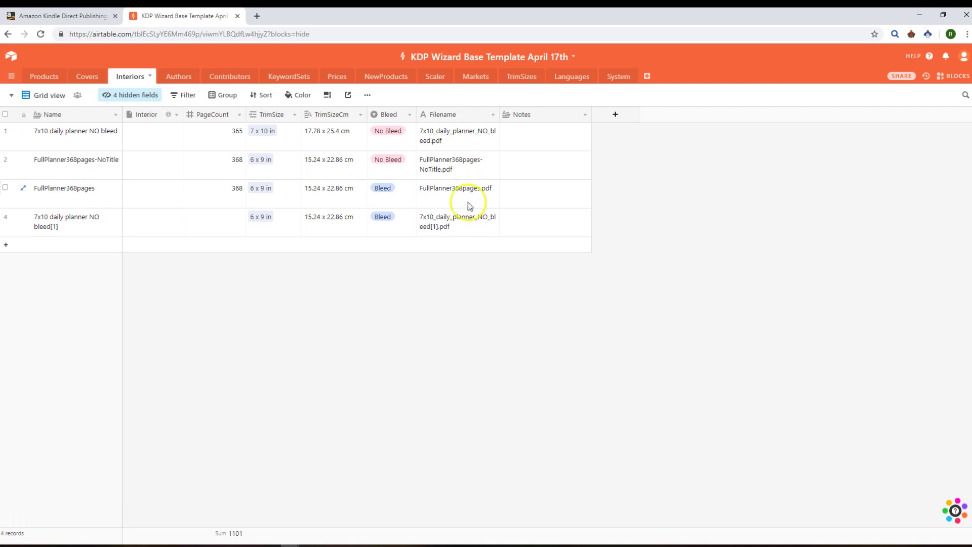
left_click(464, 170)
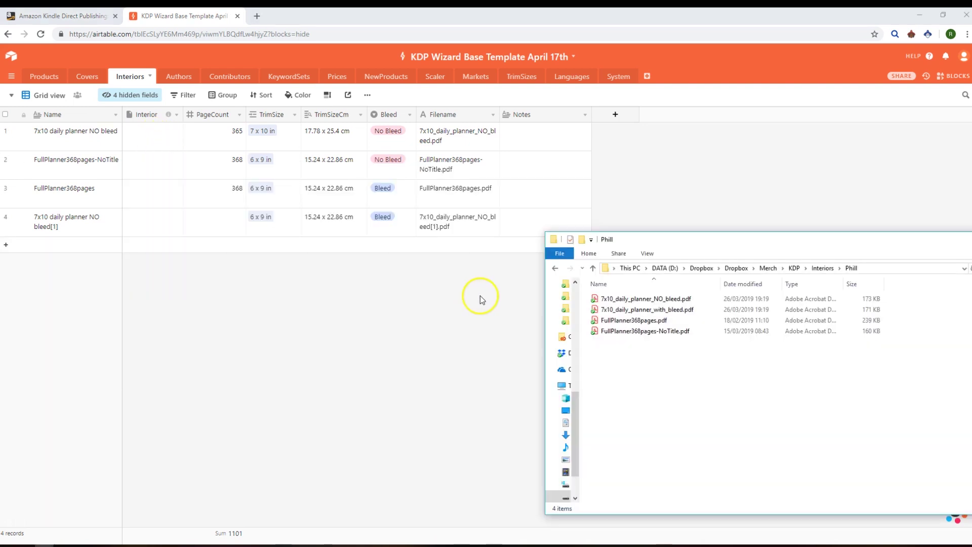
key("alt+Tab")
left_click_drag(654, 252, 625, 189)
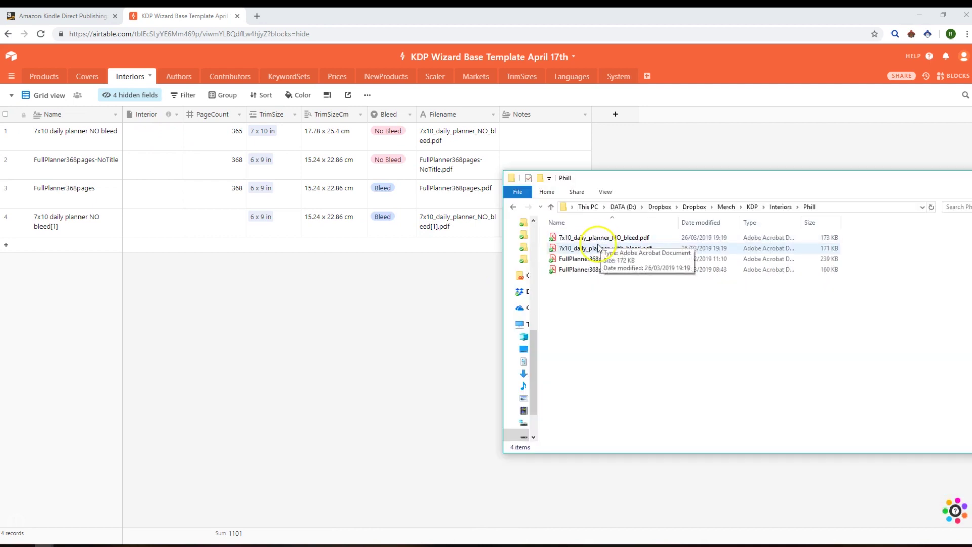
Step: Attach the 7x10 no-bleed, FullPlanner368pages-NoTitle and FullPlanner368pages PDFs to Interior rows 1–3
left_click_drag(593, 240, 153, 140)
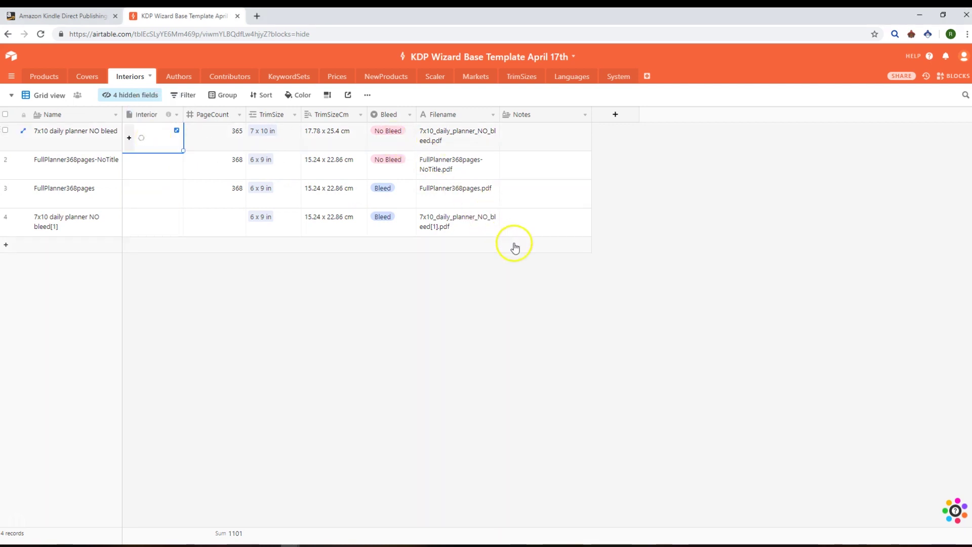
key("alt+Tab")
left_click(602, 269)
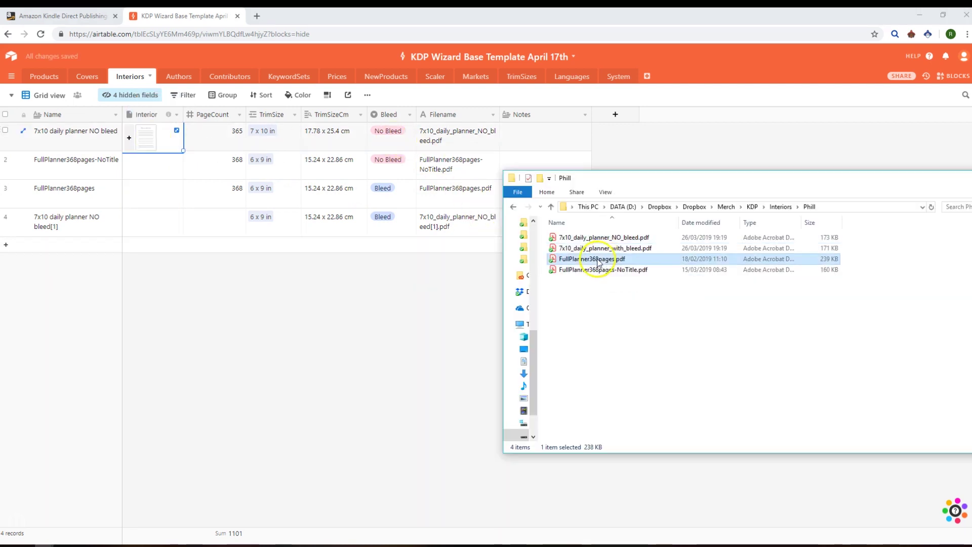
left_click_drag(418, 266, 152, 172)
key("alt+Tab")
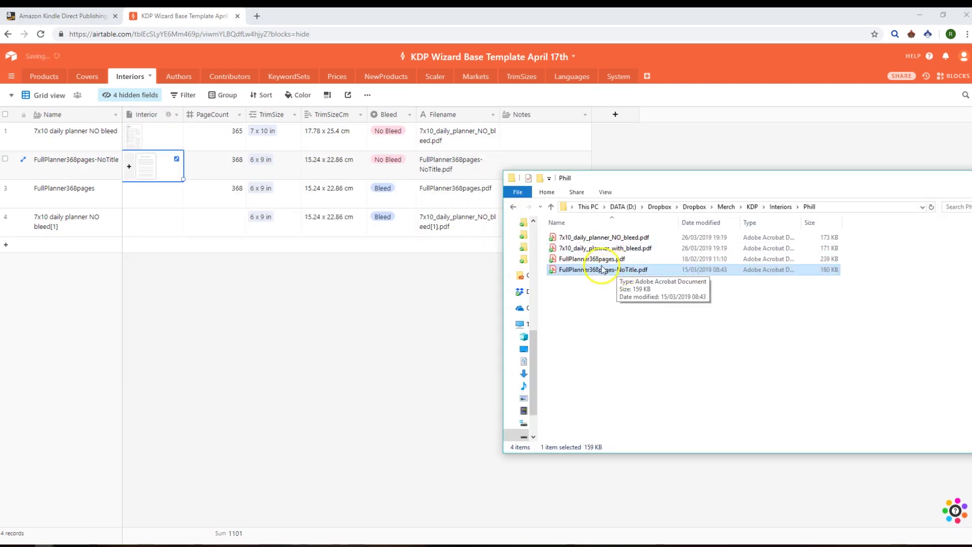
left_click_drag(614, 259, 150, 197)
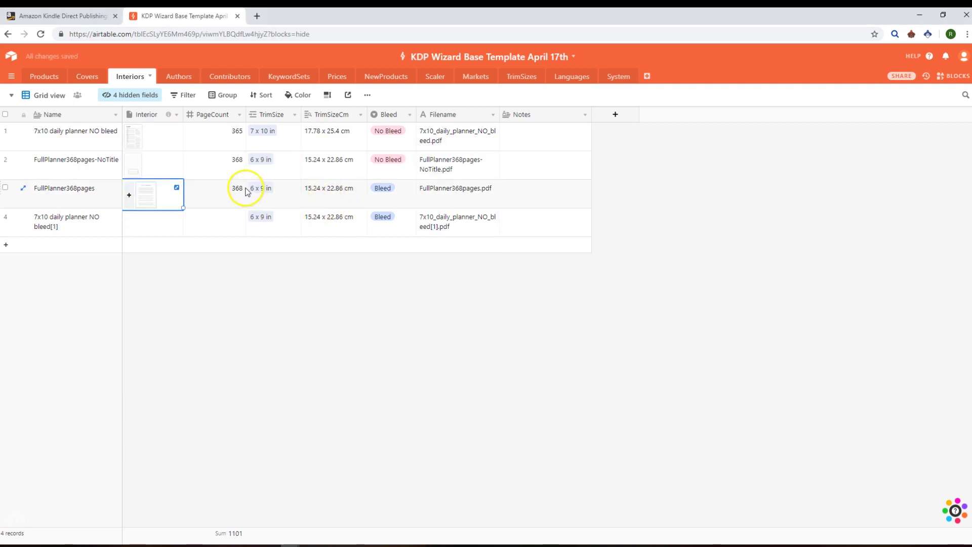
Step: In Products, scroll to InteriorFile and preview Flocking Fabulous's FullPlanner368pages.pdf, then close the preview
left_click(42, 81)
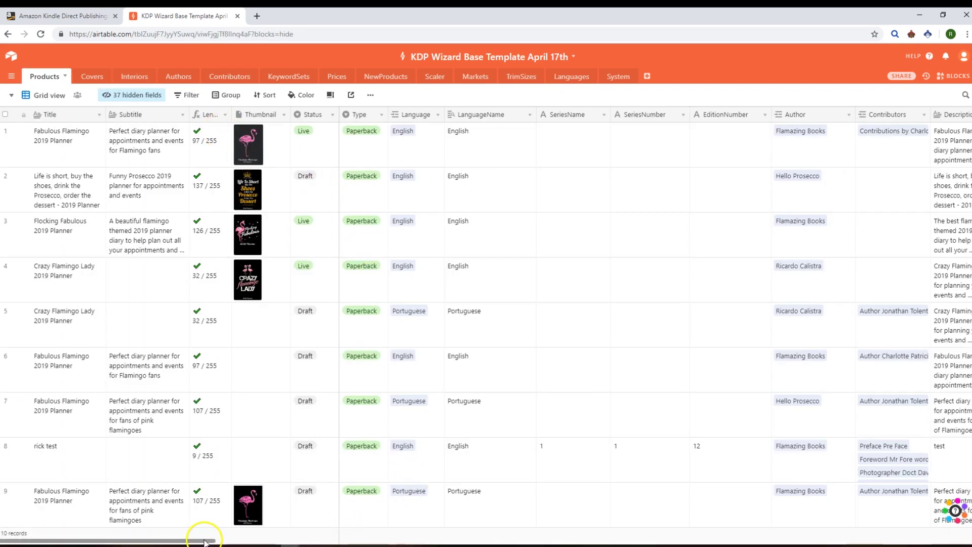
left_click_drag(205, 541, 698, 516)
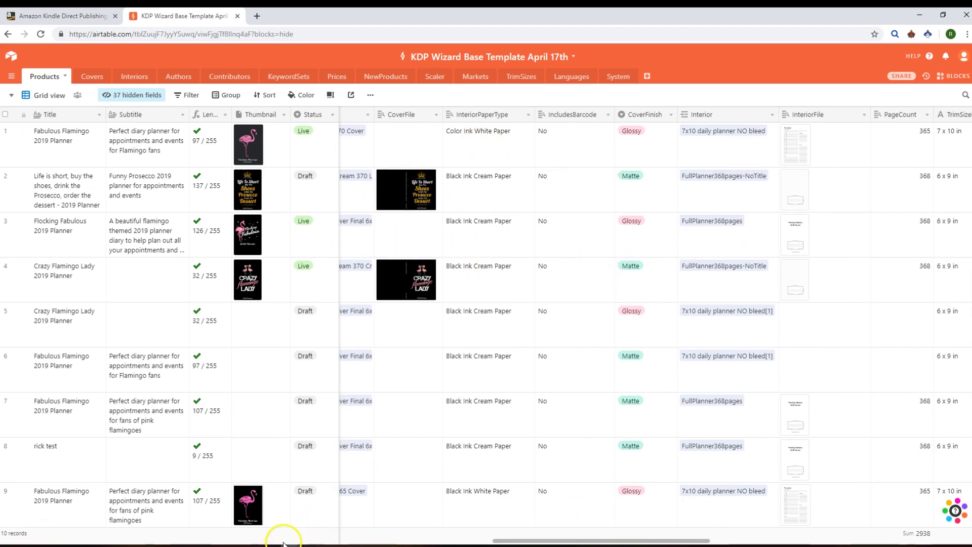
left_click_drag(500, 541, 560, 538)
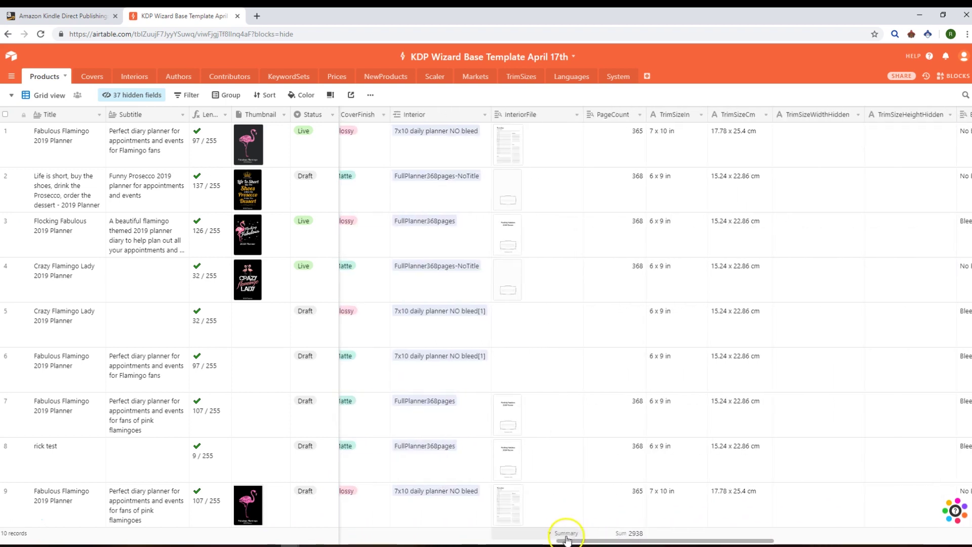
left_click(511, 241)
left_click(514, 242)
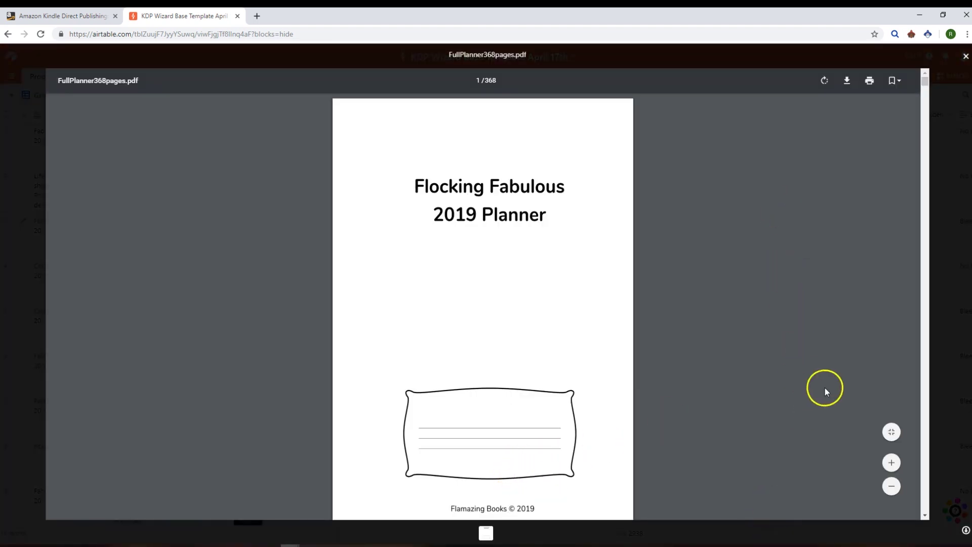
left_click(957, 110)
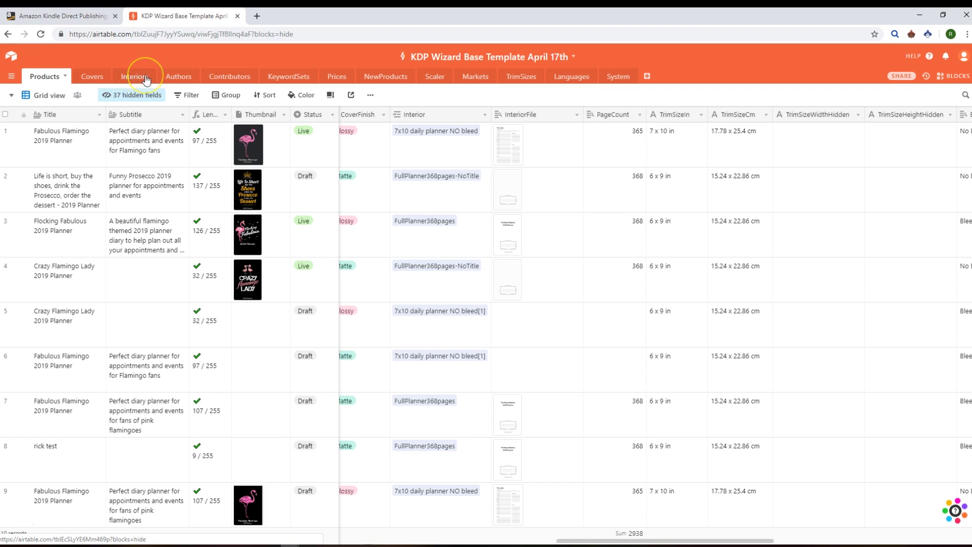
Step: View the Authors table, then open the Contributors table with its eight contributor records
left_click(183, 77)
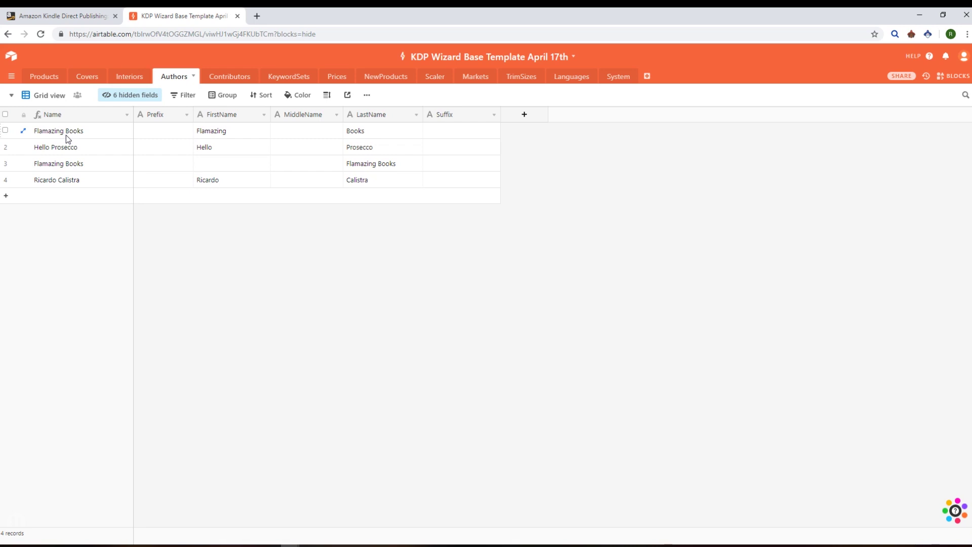
left_click(221, 81)
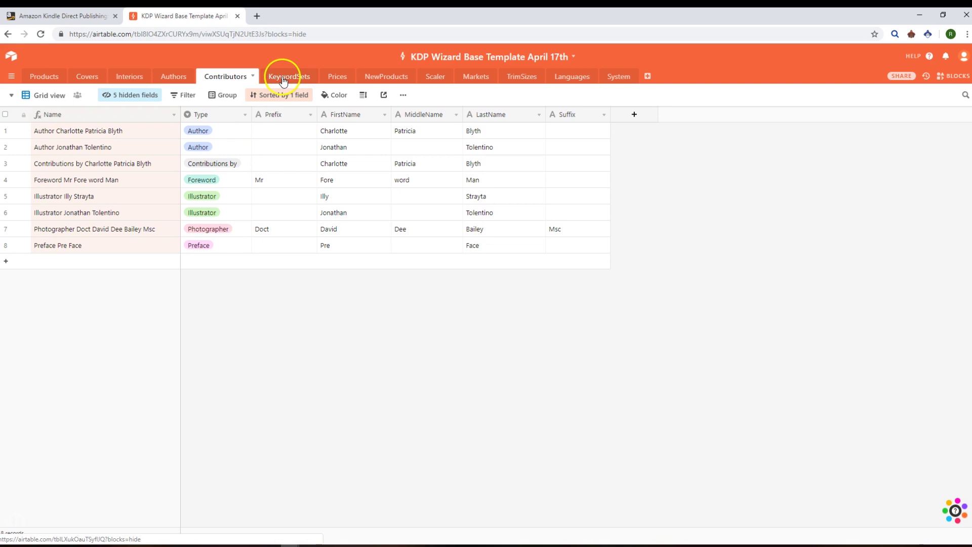
Step: Open the KeywordSets table to review the keyword sets
left_click(302, 80)
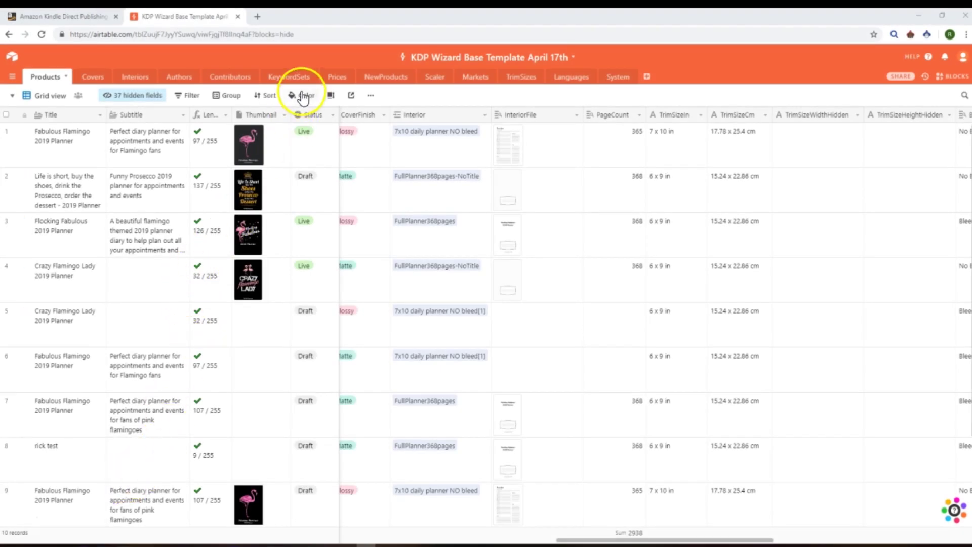
Step: Check the Prices table and the New Book Title draft, then open the Scaler table
left_click(335, 78)
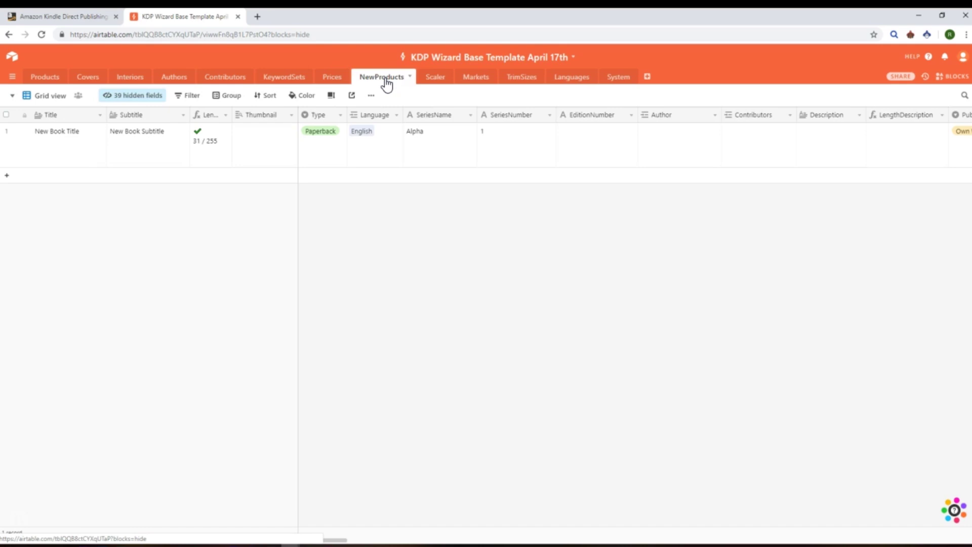
left_click(96, 151)
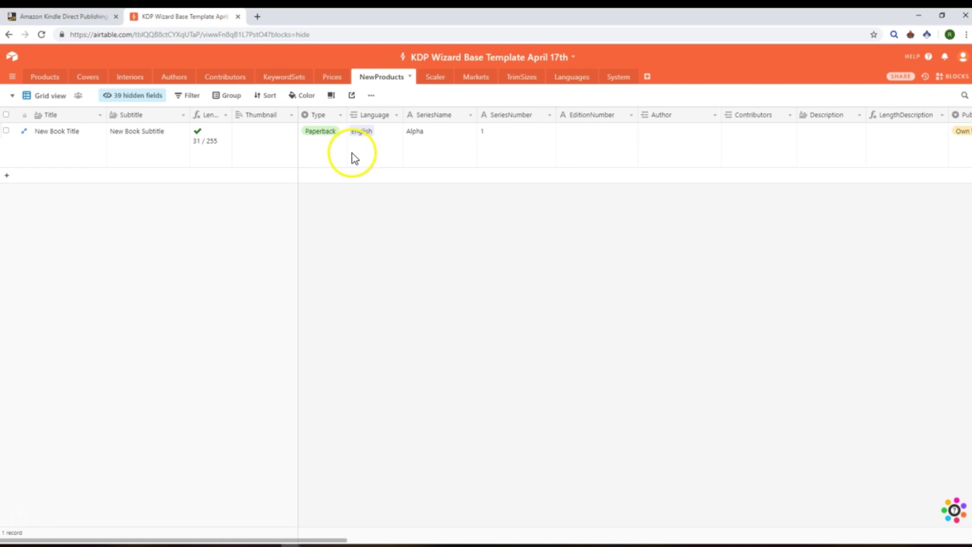
left_click(431, 81)
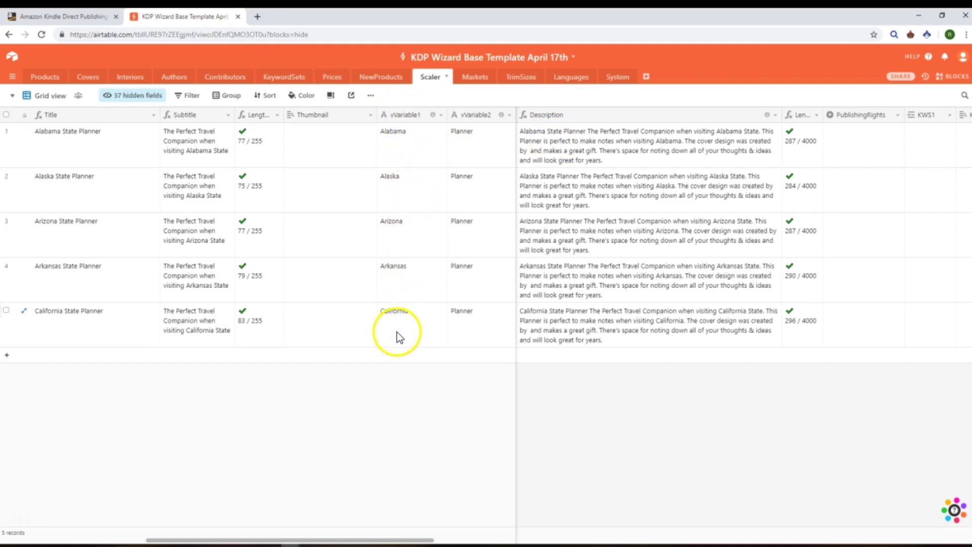
Step: Replace Planner with Diary in Alabama's Variable2 and fill it down through all five records
left_click(460, 150)
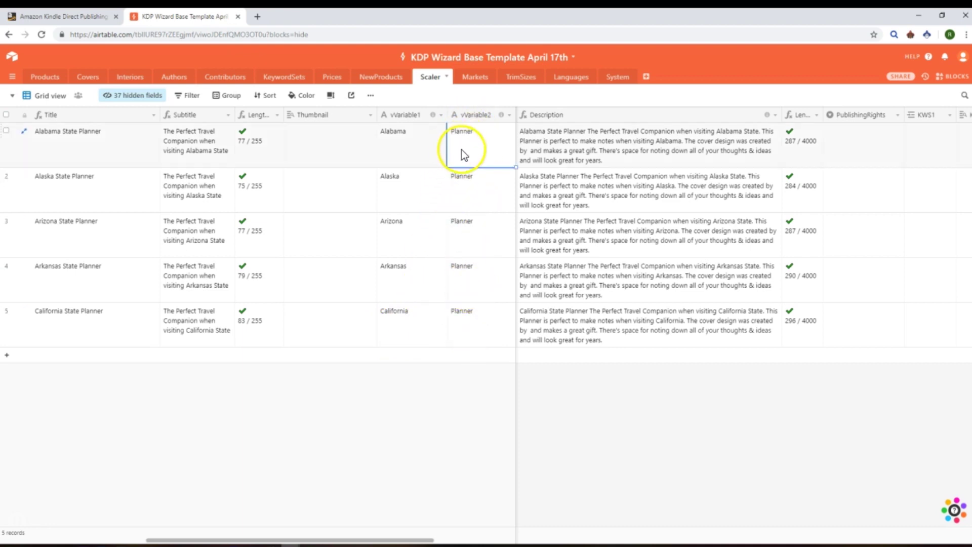
type("Diary")
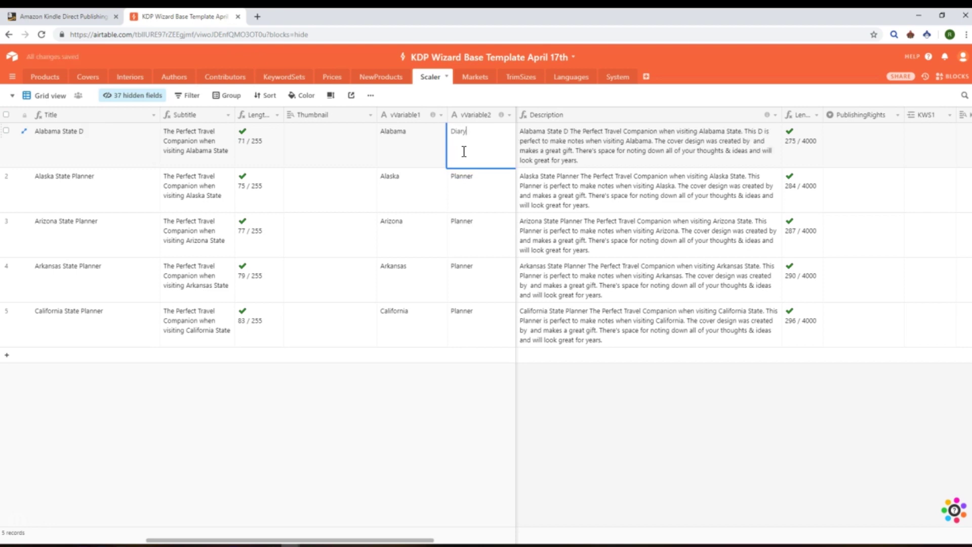
key("Return")
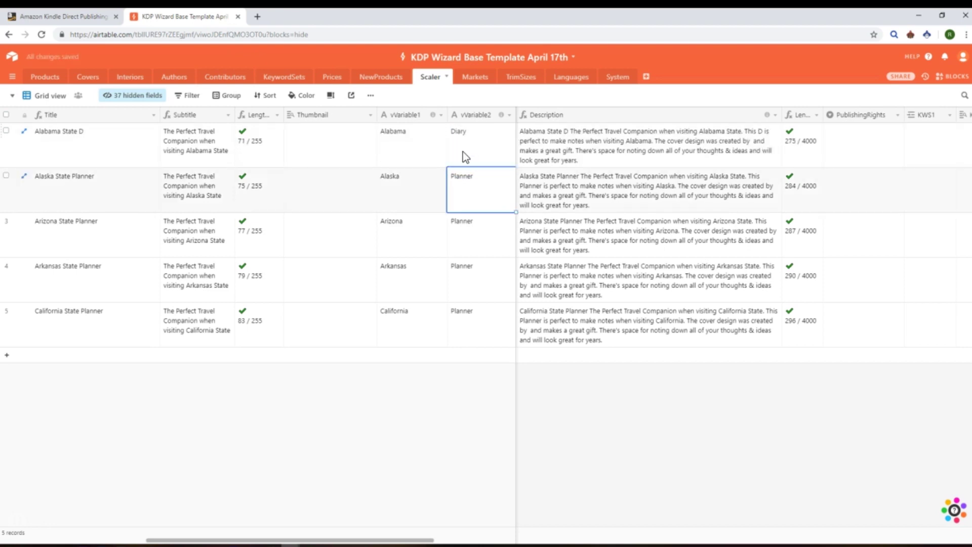
left_click(512, 166)
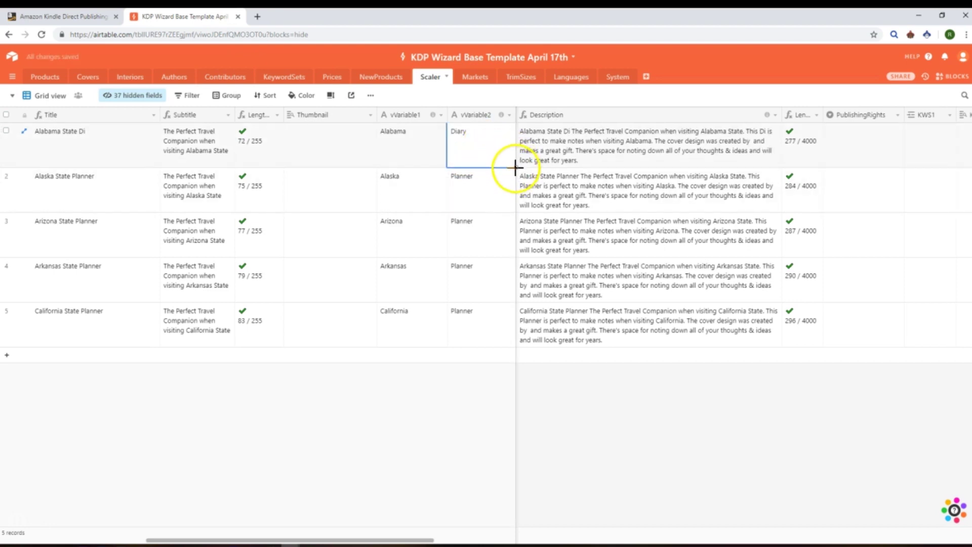
left_click_drag(515, 167, 512, 332)
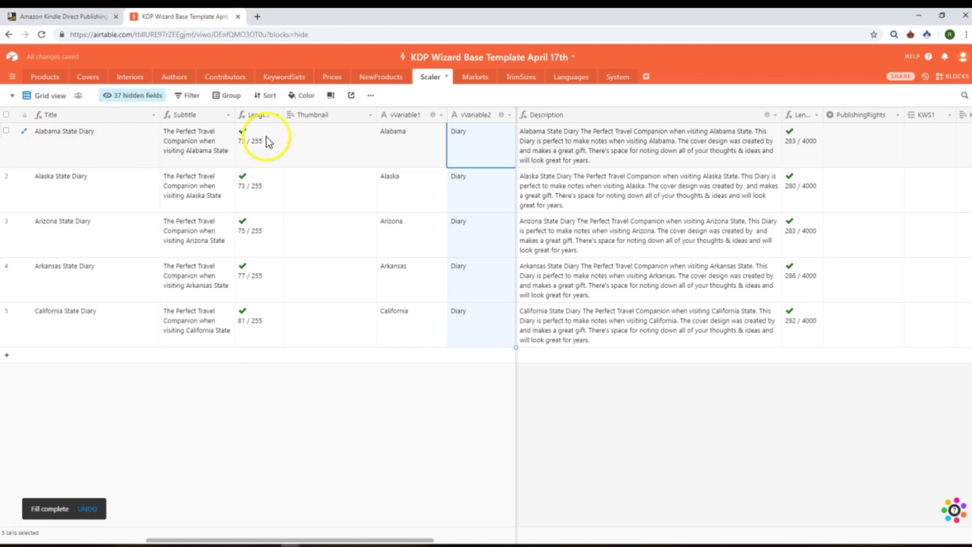
left_click(638, 139)
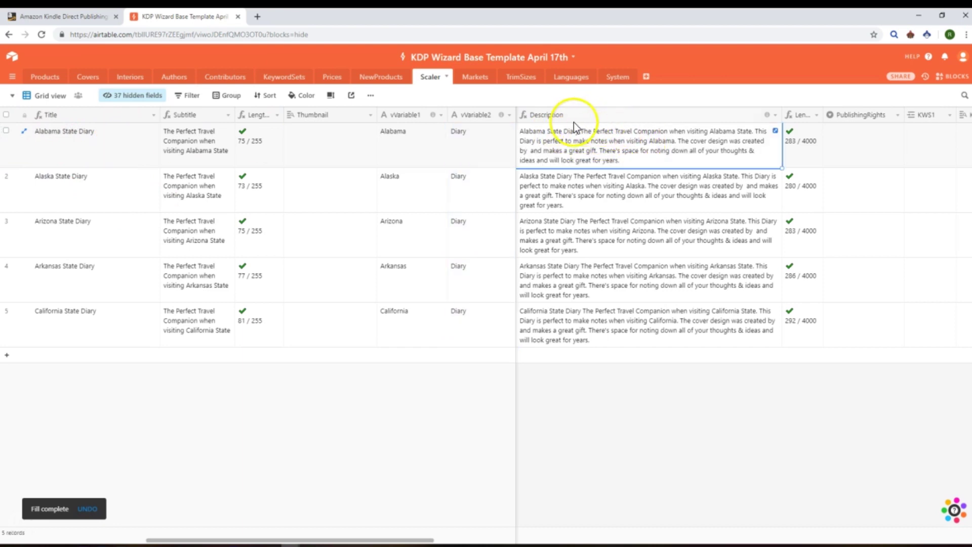
right_click(113, 115)
left_click(115, 129)
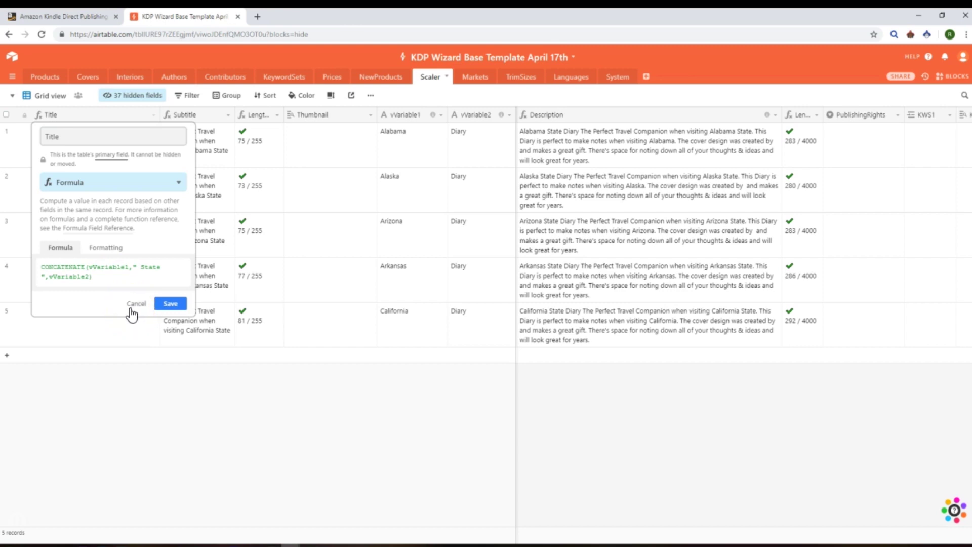
left_click(132, 305)
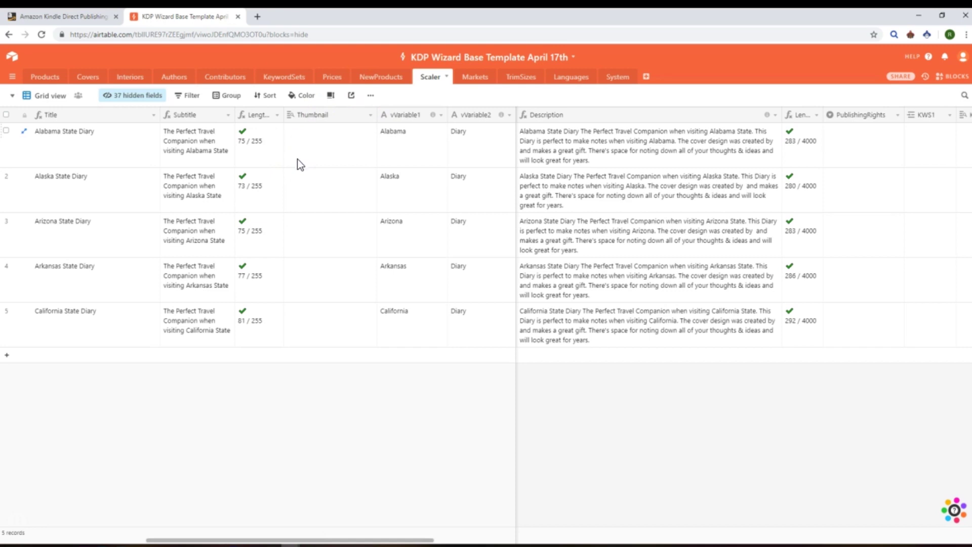
Step: View the Markets table, then open TrimSizes with its 15 trim sizes
left_click(471, 81)
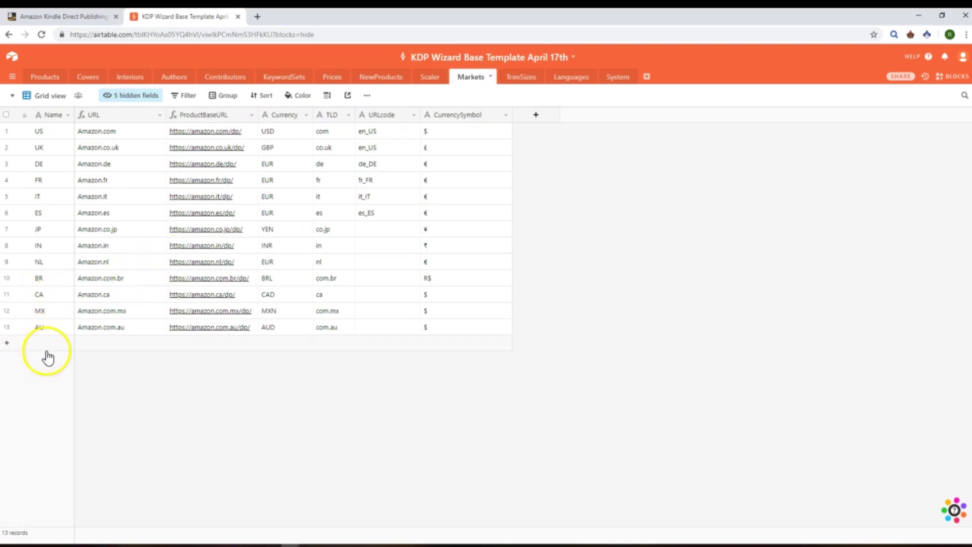
left_click(516, 86)
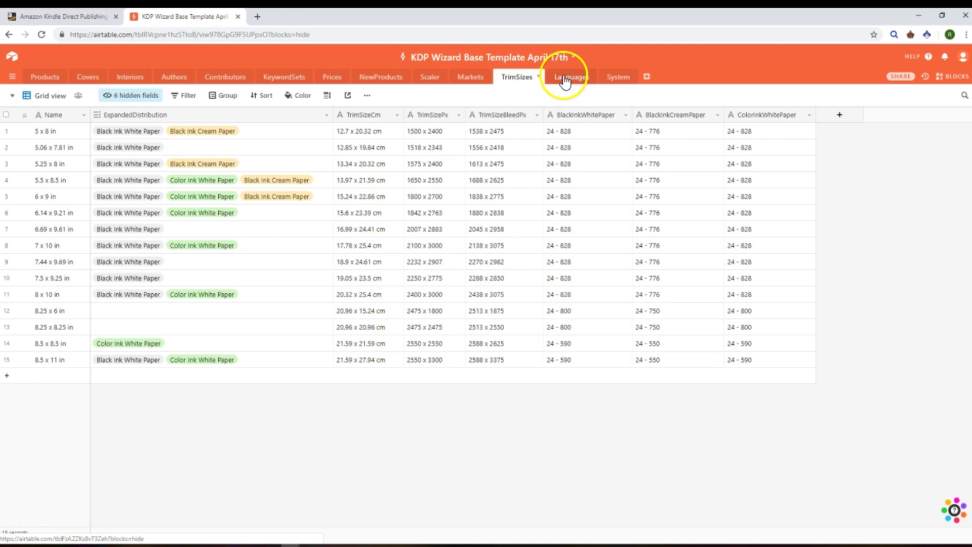
Step: Open the Languages table listing English, German, French and Spanish
left_click(564, 81)
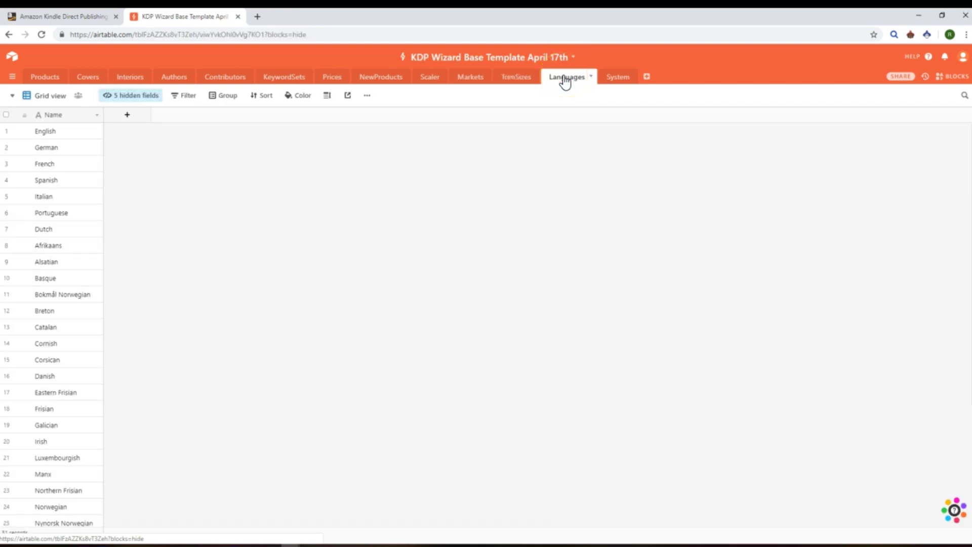